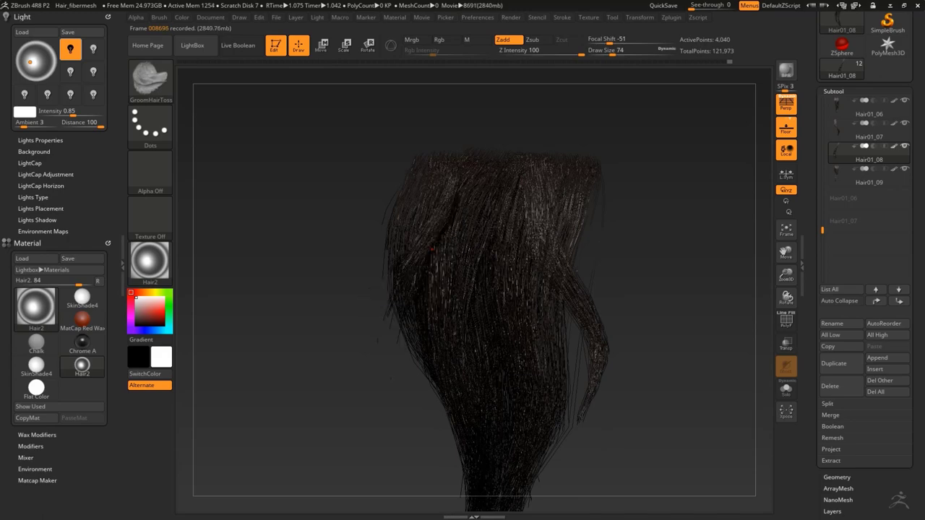
Switch from the GroomHairToss brush to the Move brush and turn the Hair01_08 clump to its side
{"action": "key", "text": "b"}
{"action": "key", "text": "m"}
{"action": "key", "text": "v"}
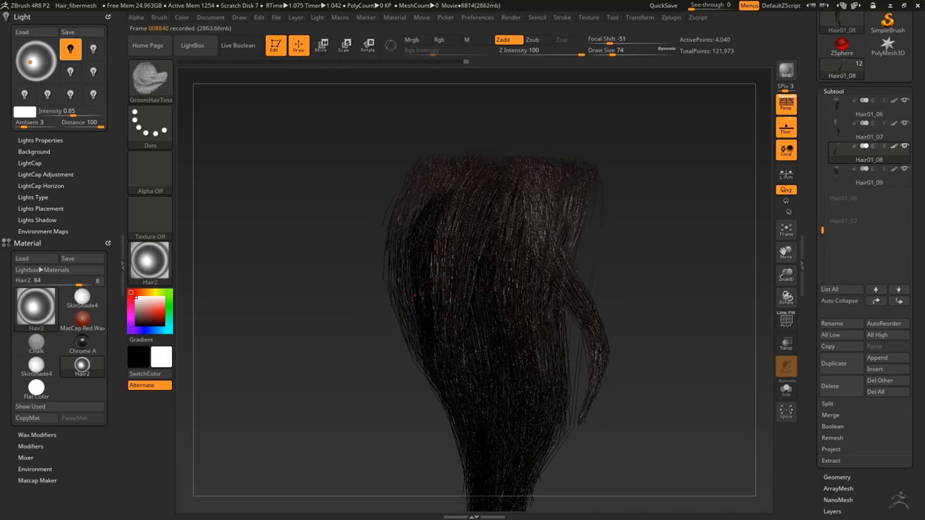
{"action": "left_click_drag", "start_coordinate": [650, 325], "coordinate": [708, 321]}
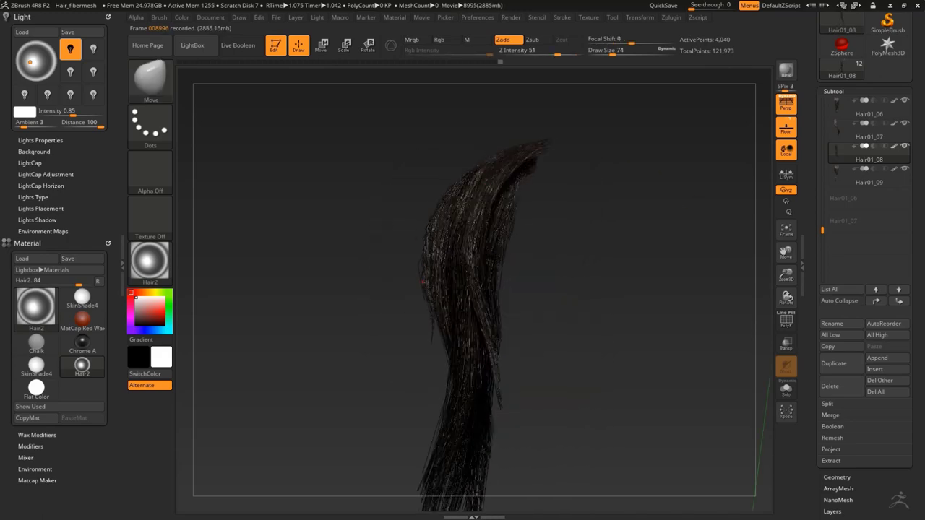
Activate Transpose Move for positioning the Hair02_08 clump, and return to Draw mode
{"action": "key", "text": "w"}
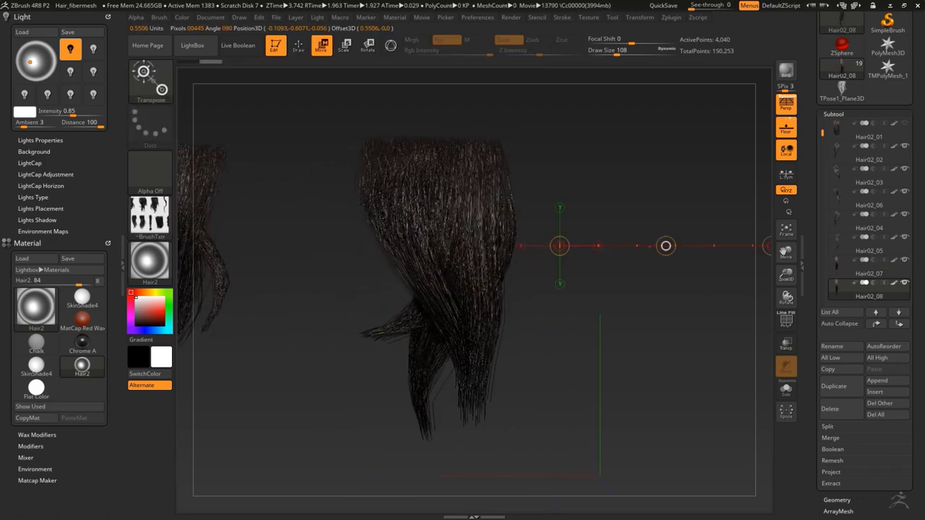
{"action": "key", "text": "q"}
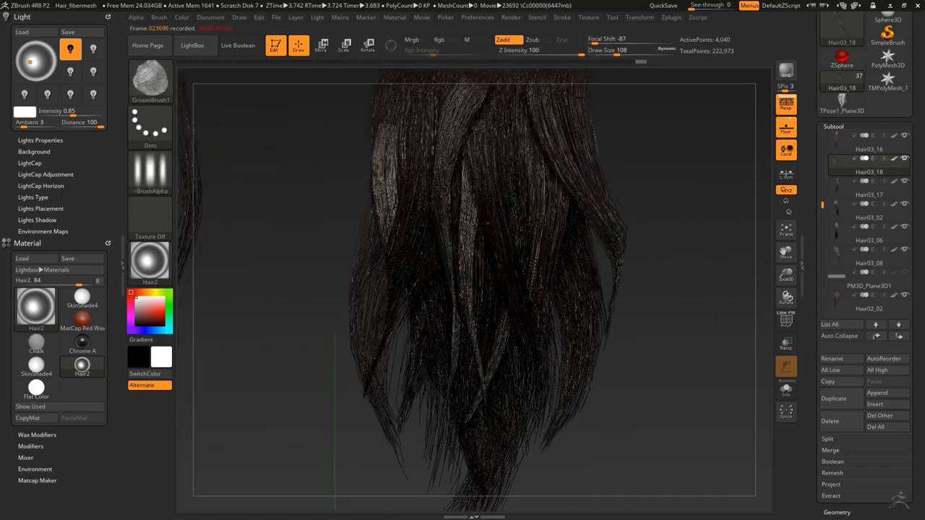
Switch from GroomBrush1 to the Move brush for shaping the Hair03_18 clump
{"action": "key", "text": "b"}
{"action": "key", "text": "m"}
{"action": "key", "text": "v"}
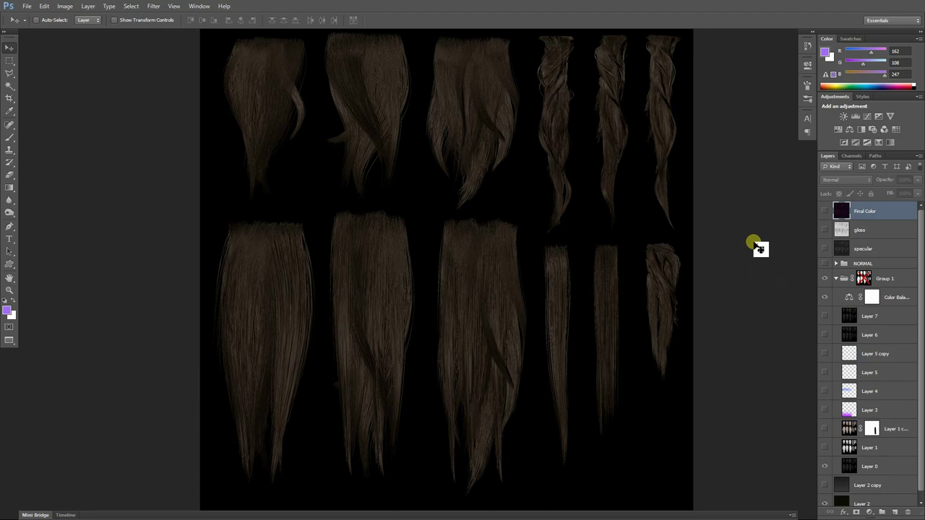
Check the pixel dimensions of the hair texture in Photoshop and keep them as they are
{"action": "left_click", "coordinate": [63, 8]}
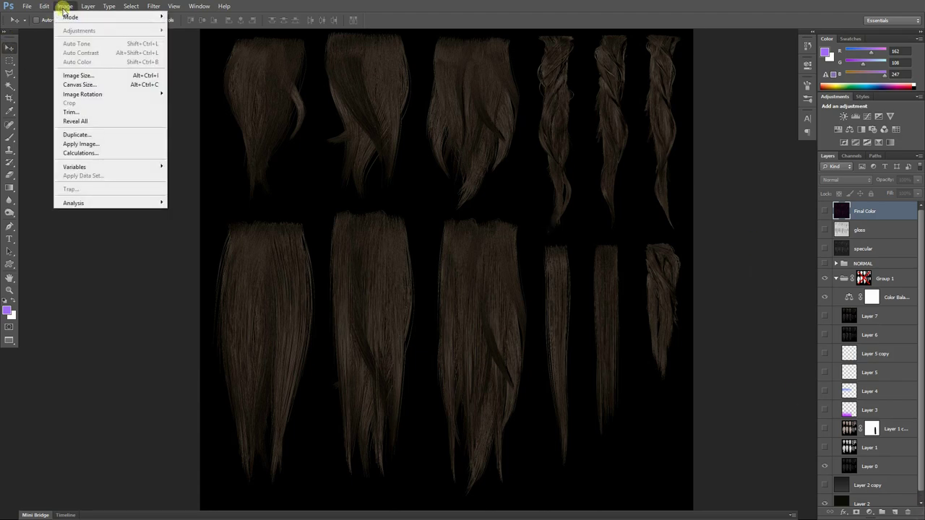
{"action": "left_click", "coordinate": [76, 75]}
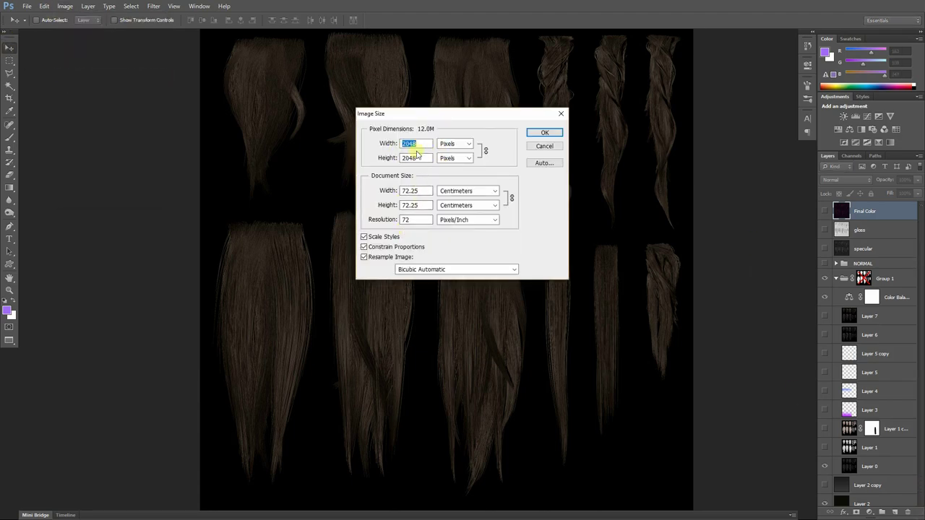
{"action": "left_click", "coordinate": [543, 134]}
Examine the strand detail of the straight hair clumps and the three twisted locks up close
{"action": "left_click_drag", "start_coordinate": [413, 118], "coordinate": [708, 341]}
{"action": "left_click_drag", "start_coordinate": [465, 326], "coordinate": [651, 311]}
{"action": "scroll", "coordinate": [605, 166], "scroll_direction": "down", "scroll_amount": 2, "text": "alt"}
{"action": "left_click_drag", "start_coordinate": [604, 165], "coordinate": [615, 283]}
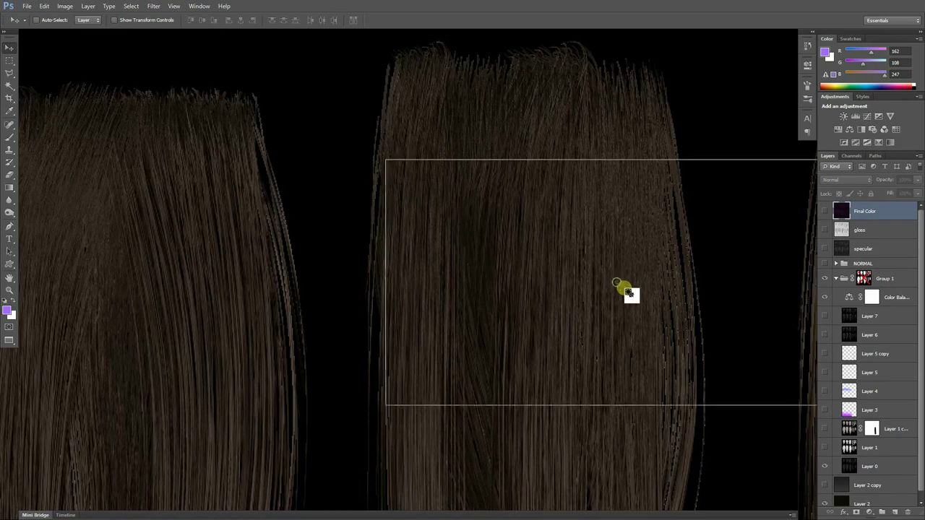
{"action": "scroll", "coordinate": [626, 293], "scroll_direction": "down", "scroll_amount": 2, "text": "alt"}
{"action": "left_click_drag", "start_coordinate": [663, 322], "coordinate": [429, 250]}
{"action": "left_click_drag", "start_coordinate": [588, 268], "coordinate": [492, 351]}
{"action": "left_click_drag", "start_coordinate": [479, 398], "coordinate": [510, 361]}
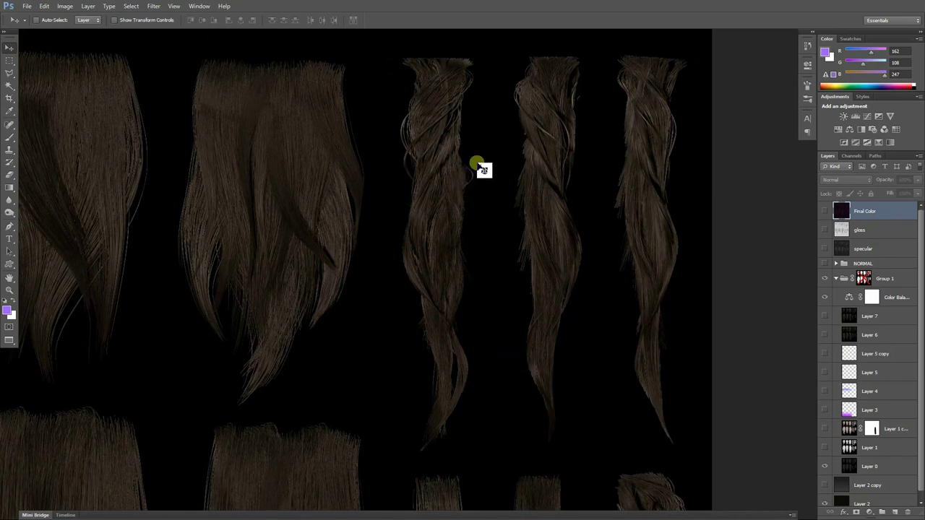
{"action": "left_click_drag", "start_coordinate": [611, 403], "coordinate": [650, 310]}
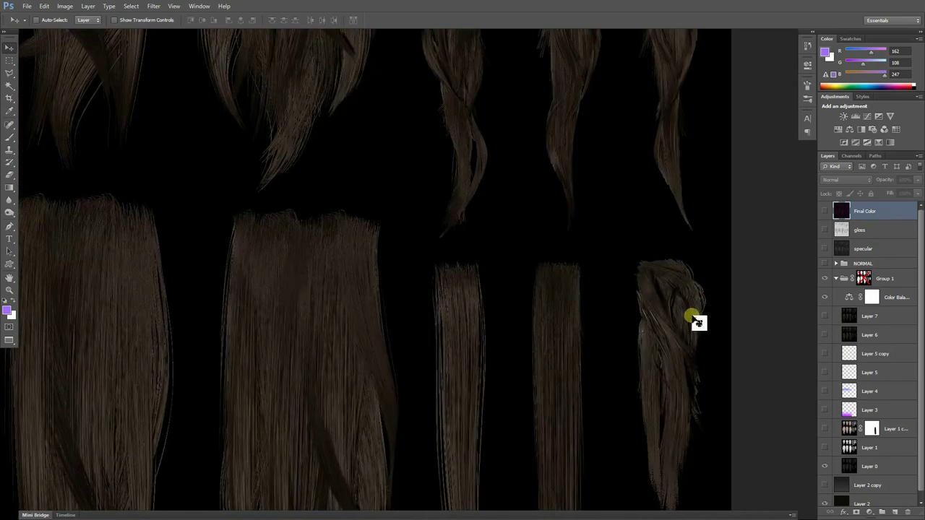
{"action": "left_click_drag", "start_coordinate": [609, 98], "coordinate": [611, 315]}
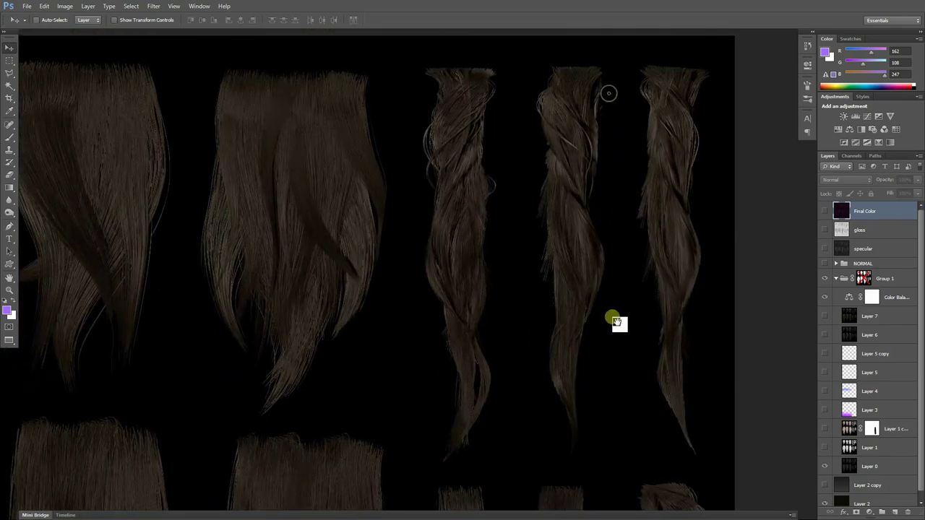
{"action": "left_click_drag", "start_coordinate": [568, 282], "coordinate": [619, 253]}
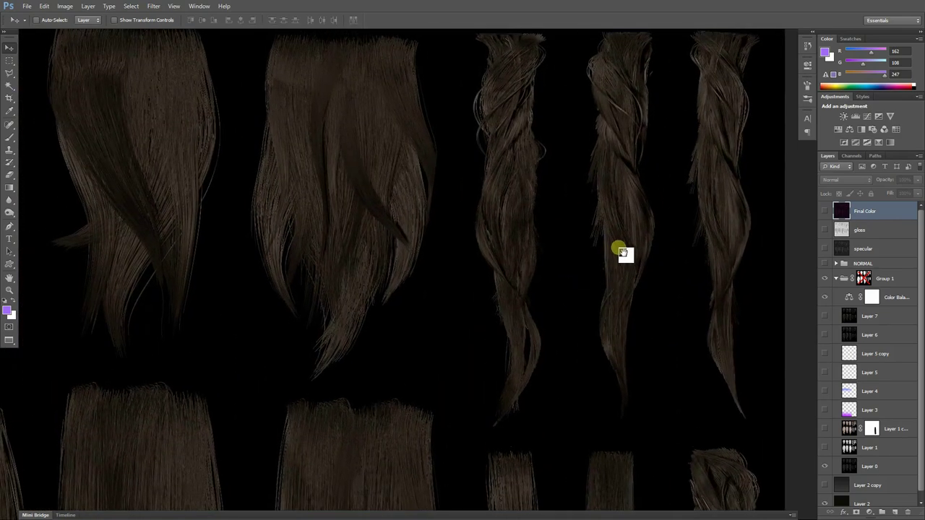
{"action": "left_click_drag", "start_coordinate": [640, 203], "coordinate": [580, 244]}
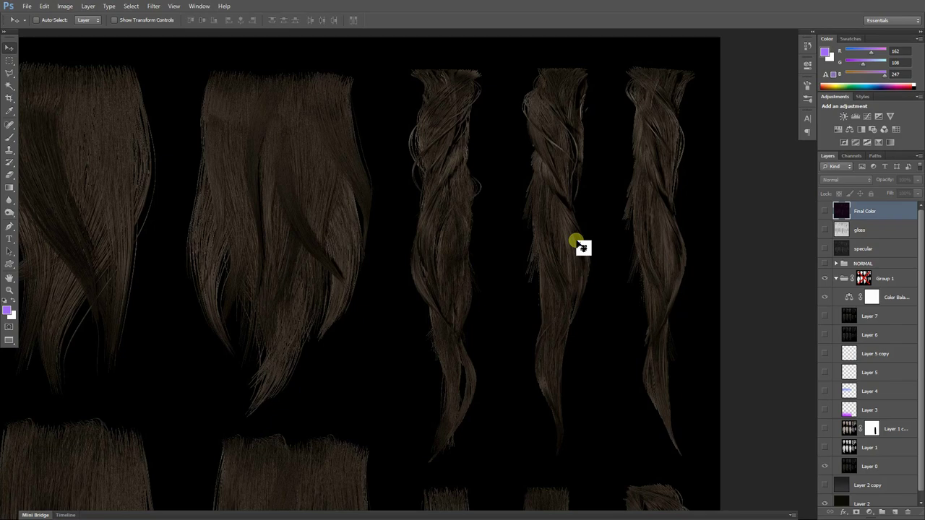
{"action": "left_click_drag", "start_coordinate": [473, 259], "coordinate": [588, 264]}
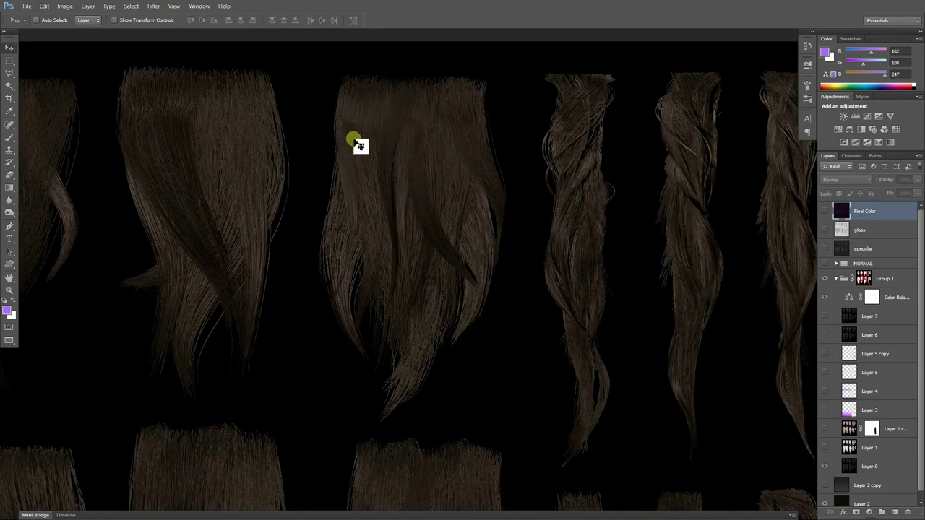
{"action": "left_click_drag", "start_coordinate": [611, 202], "coordinate": [458, 159]}
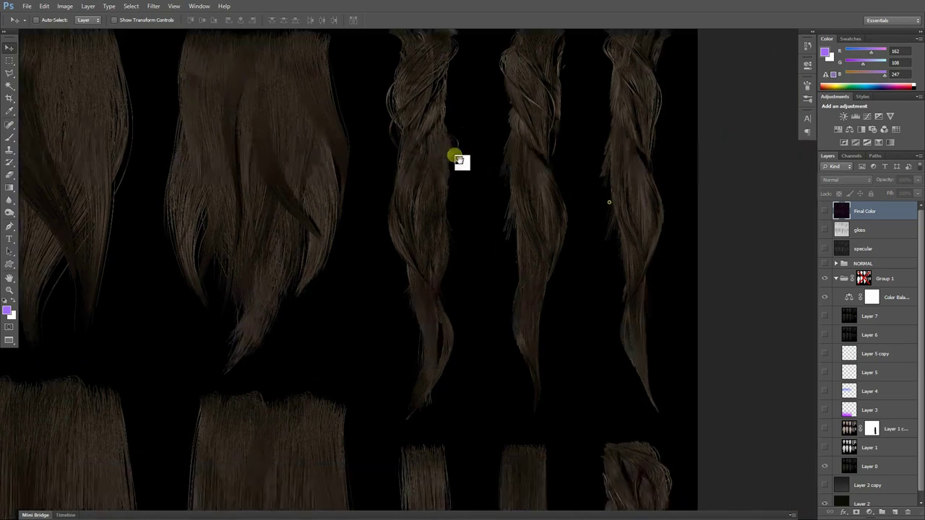
{"action": "left_click_drag", "start_coordinate": [494, 198], "coordinate": [496, 238]}
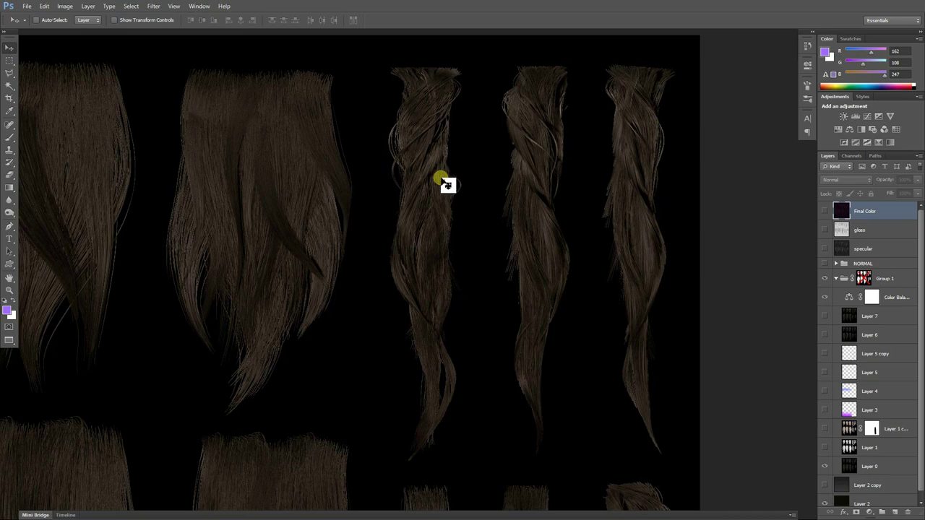
{"action": "key", "text": "c"}
{"action": "left_click_drag", "start_coordinate": [398, 355], "coordinate": [541, 345]}
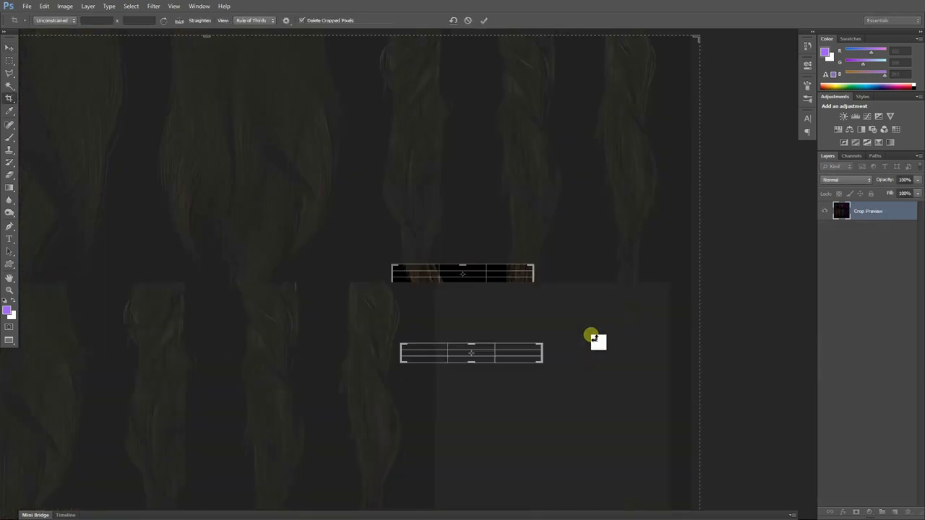
{"action": "key", "text": "Escape"}
{"action": "scroll", "coordinate": [268, 278], "scroll_direction": "up", "scroll_amount": 2, "text": "alt"}
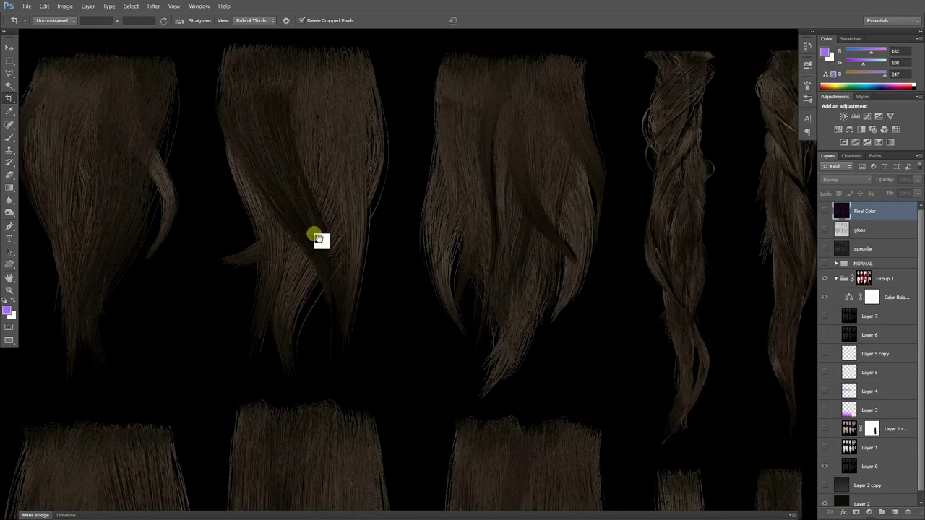
{"action": "key", "text": "v"}
Examine the short and long hair clumps in both rows, finishing with the twisted locks and the whole texture sheet
{"action": "left_click_drag", "start_coordinate": [386, 322], "coordinate": [452, 233]}
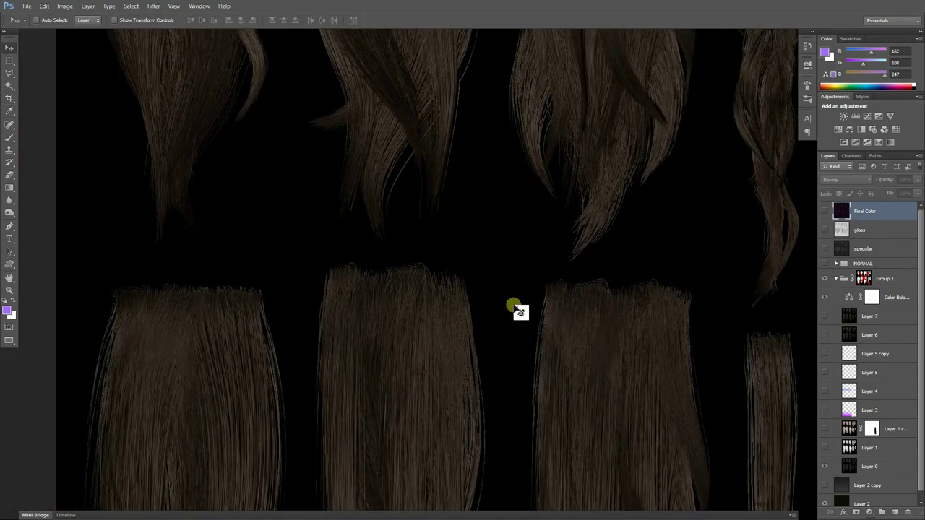
{"action": "left_click_drag", "start_coordinate": [476, 399], "coordinate": [470, 310]}
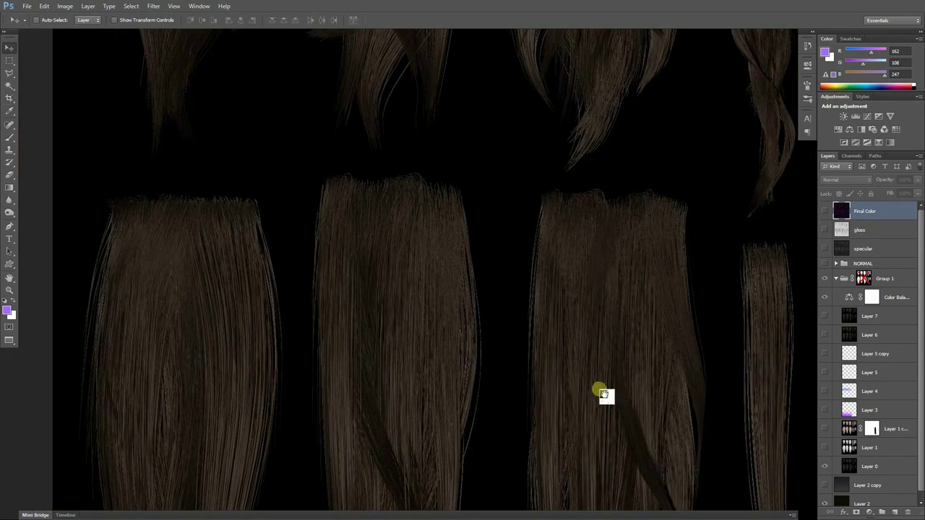
{"action": "left_click_drag", "start_coordinate": [597, 397], "coordinate": [557, 252]}
{"action": "left_click_drag", "start_coordinate": [582, 313], "coordinate": [609, 378]}
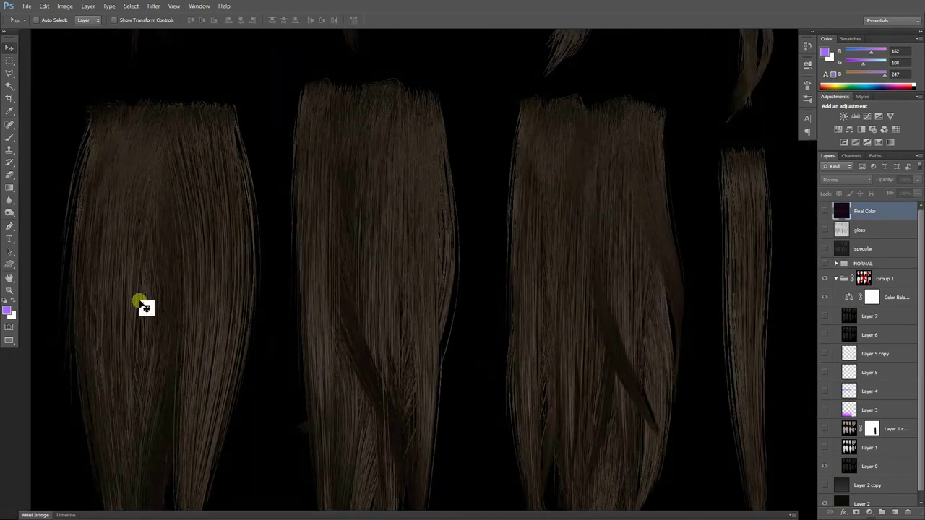
{"action": "left_click_drag", "start_coordinate": [190, 263], "coordinate": [563, 394]}
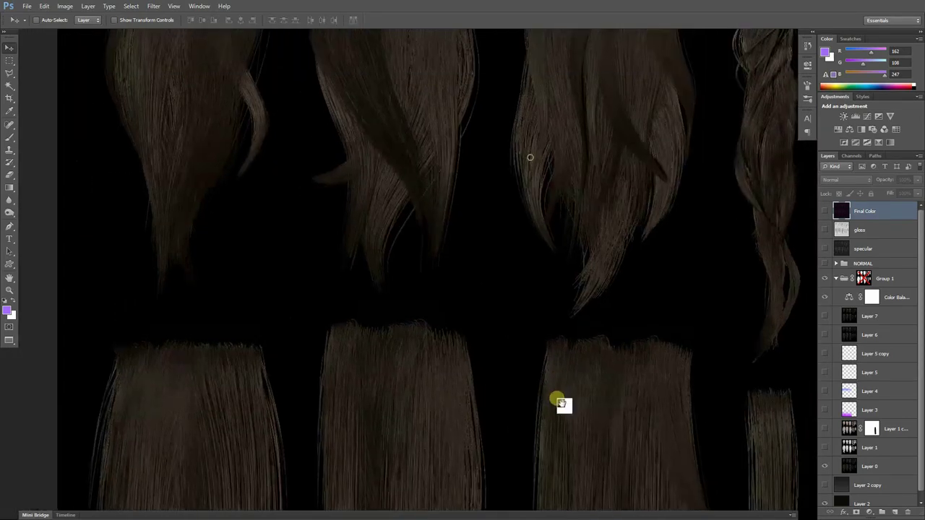
{"action": "left_click_drag", "start_coordinate": [547, 151], "coordinate": [528, 254]}
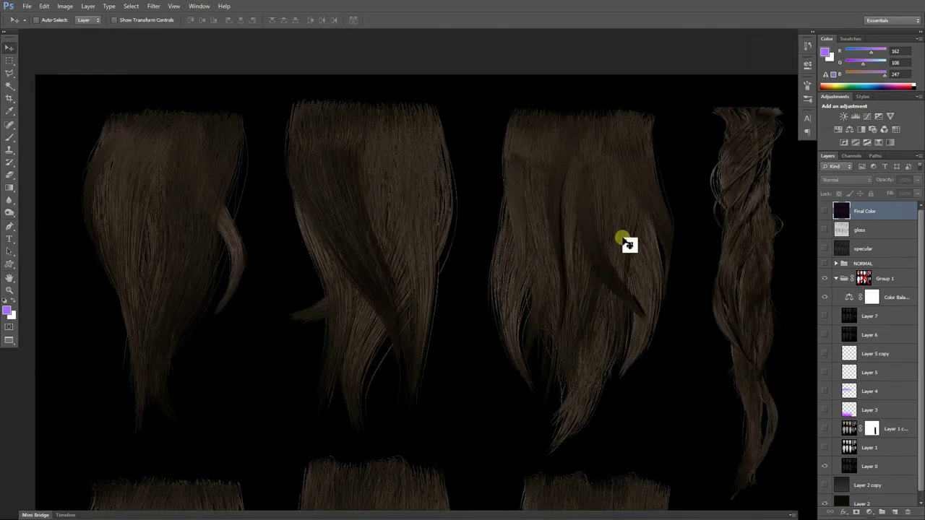
{"action": "left_click_drag", "start_coordinate": [687, 285], "coordinate": [528, 216]}
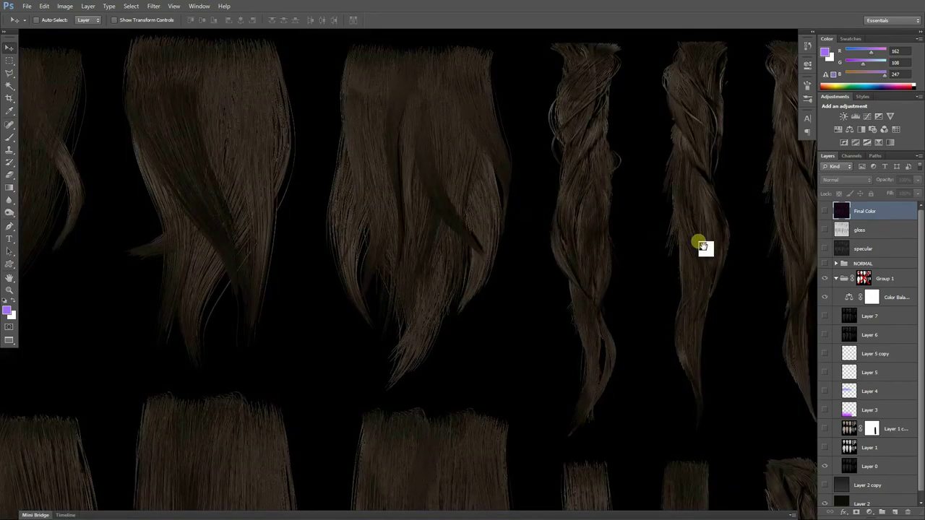
{"action": "left_click_drag", "start_coordinate": [703, 246], "coordinate": [484, 192]}
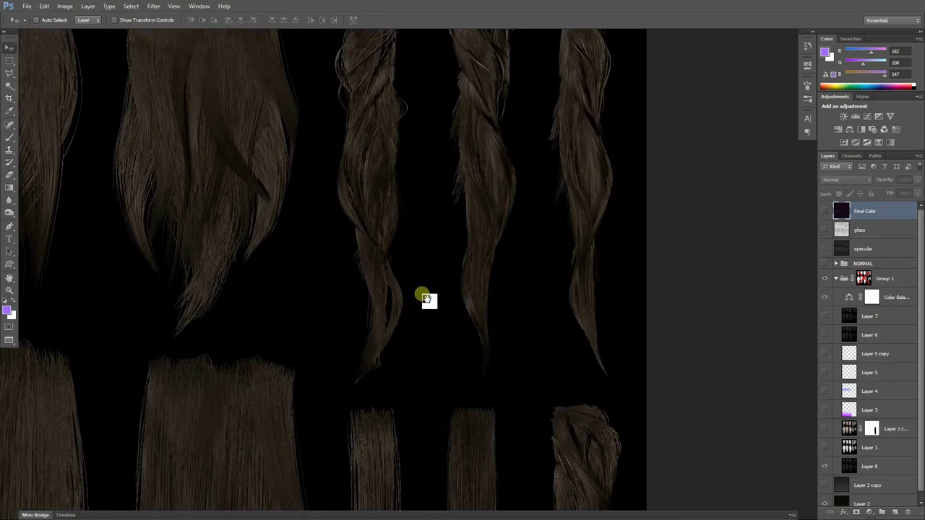
{"action": "left_click_drag", "start_coordinate": [427, 299], "coordinate": [597, 221]}
{"action": "scroll", "coordinate": [525, 209], "scroll_direction": "down", "scroll_amount": 1, "text": "alt"}
{"action": "left_click_drag", "start_coordinate": [490, 239], "coordinate": [539, 189]}
{"action": "scroll", "coordinate": [542, 189], "scroll_direction": "down", "scroll_amount": 1, "text": "alt"}
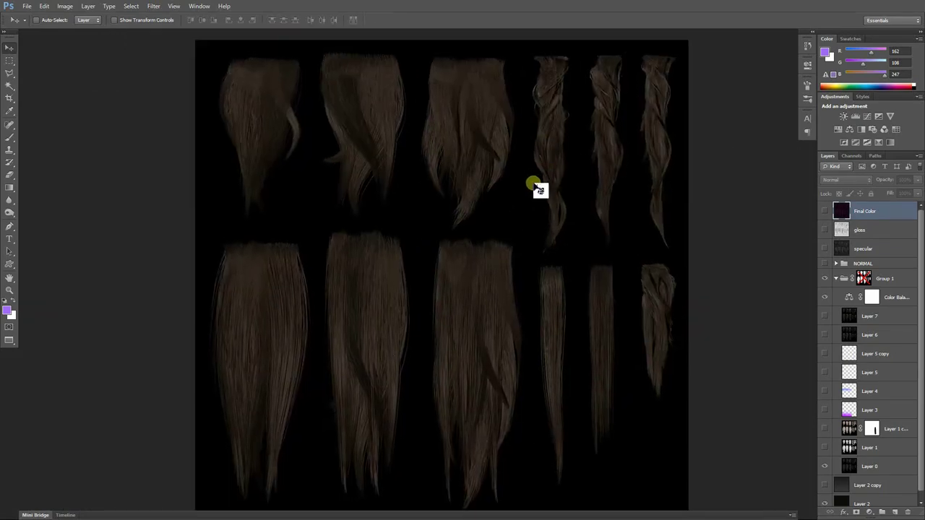
Toggle the visibility of Layer 1 to compare the hair texture with and without its shading
{"action": "left_click", "coordinate": [825, 449]}
{"action": "left_click_drag", "start_coordinate": [828, 455], "coordinate": [828, 451]}
{"action": "left_click", "coordinate": [828, 450]}
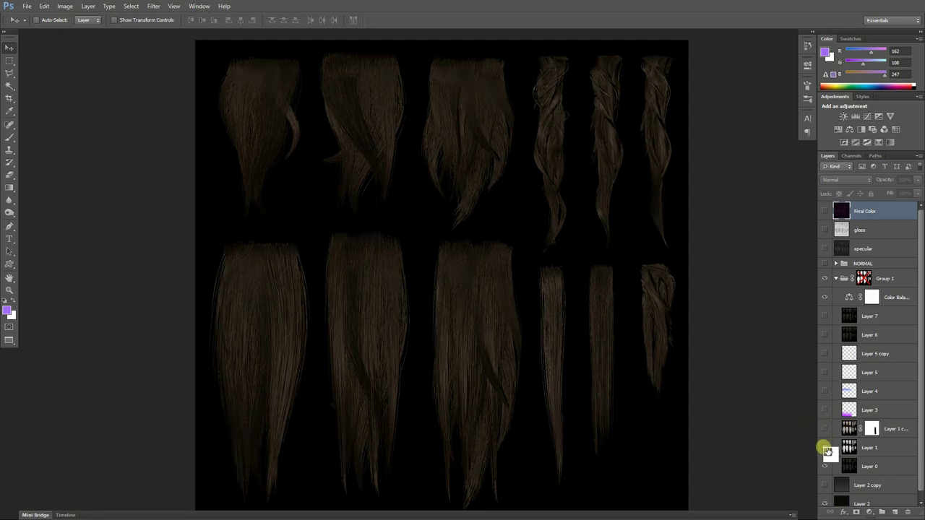
{"action": "left_click", "coordinate": [828, 450]}
Set the blend mode of Layer 1 to Normal, inspect its light hair render, and hide the layer
{"action": "left_click", "coordinate": [847, 444]}
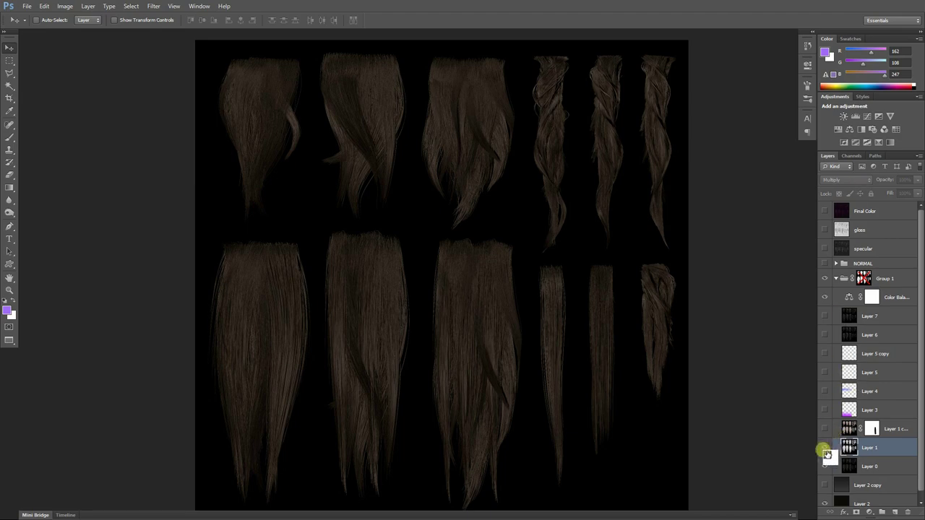
{"action": "left_click", "coordinate": [824, 445]}
{"action": "left_click", "coordinate": [847, 179]}
{"action": "left_click", "coordinate": [831, 184]}
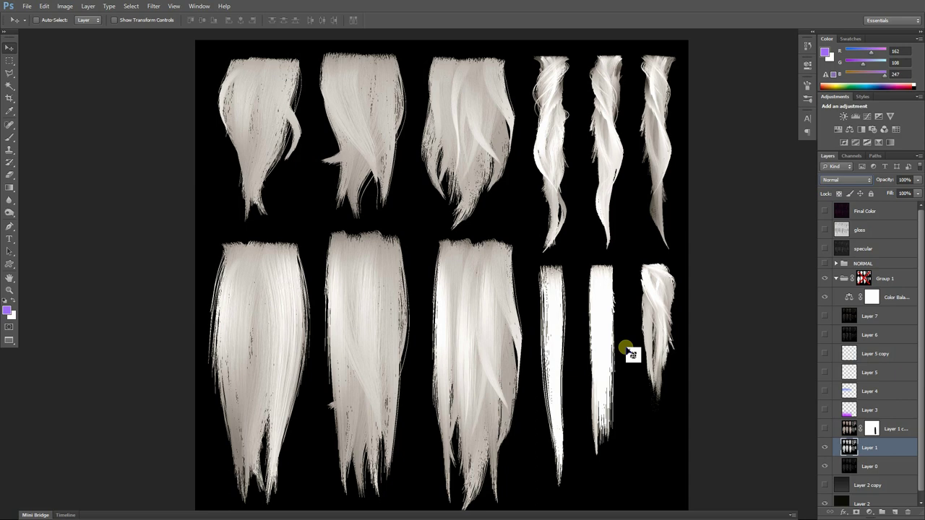
{"action": "left_click", "coordinate": [825, 449]}
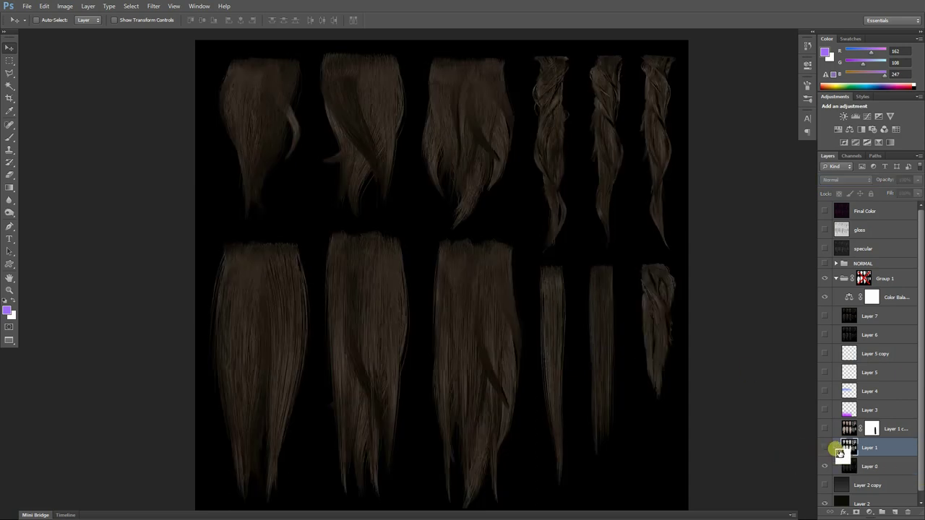
Enable the layer mask of Group 1
{"action": "left_click_drag", "start_coordinate": [836, 293], "coordinate": [865, 278]}
{"action": "right_click", "coordinate": [864, 277]}
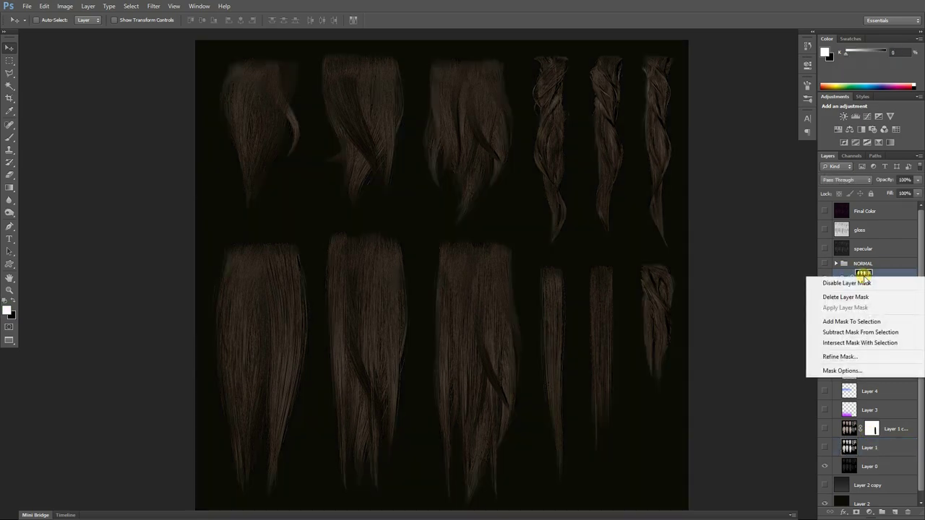
{"action": "key", "text": "Escape"}
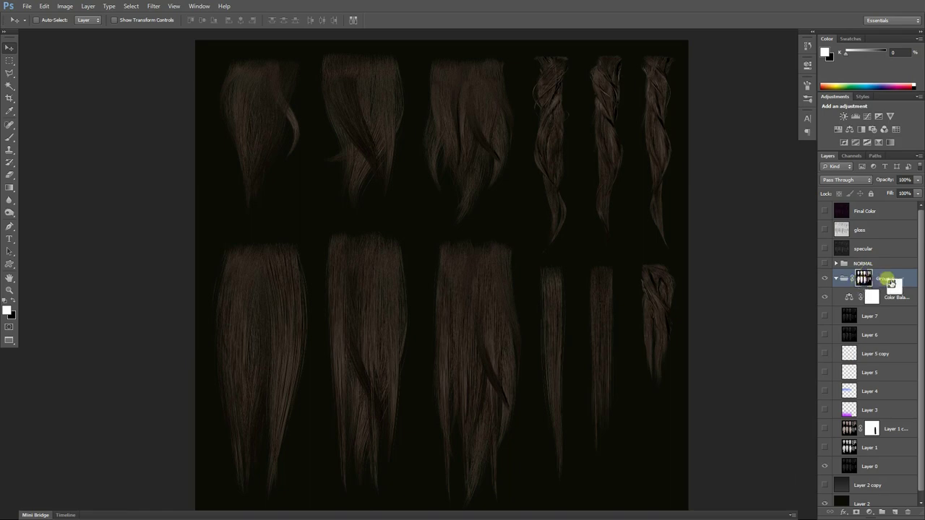
Hide the dark background Layer 2 beneath the masked hair group
{"action": "scroll", "coordinate": [682, 336], "scroll_direction": "down", "scroll_amount": 2}
{"action": "scroll", "coordinate": [770, 340], "scroll_direction": "up", "scroll_amount": 1}
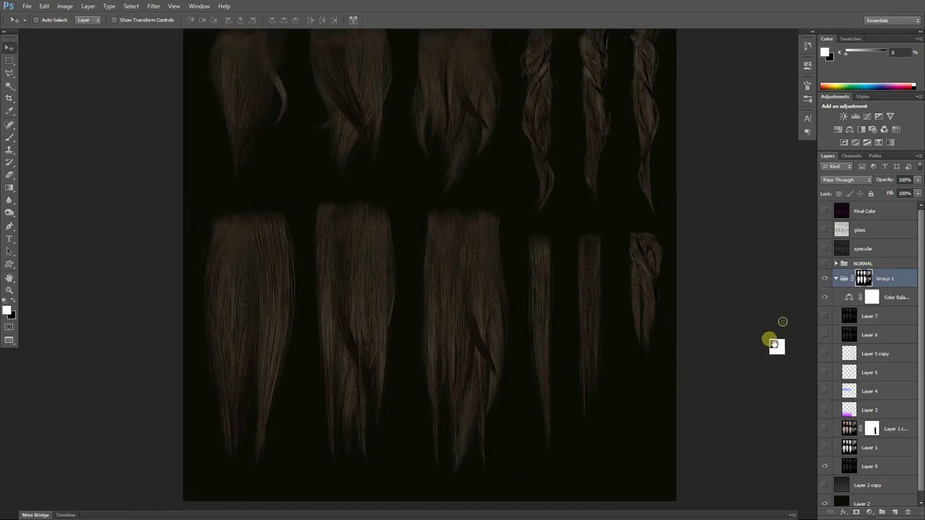
{"action": "left_click_drag", "start_coordinate": [815, 437], "coordinate": [826, 508]}
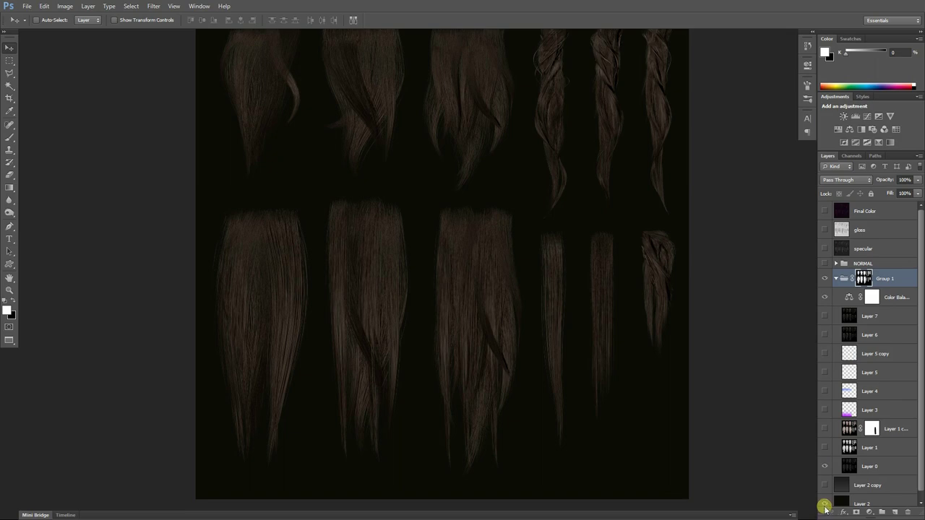
{"action": "left_click", "coordinate": [825, 505]}
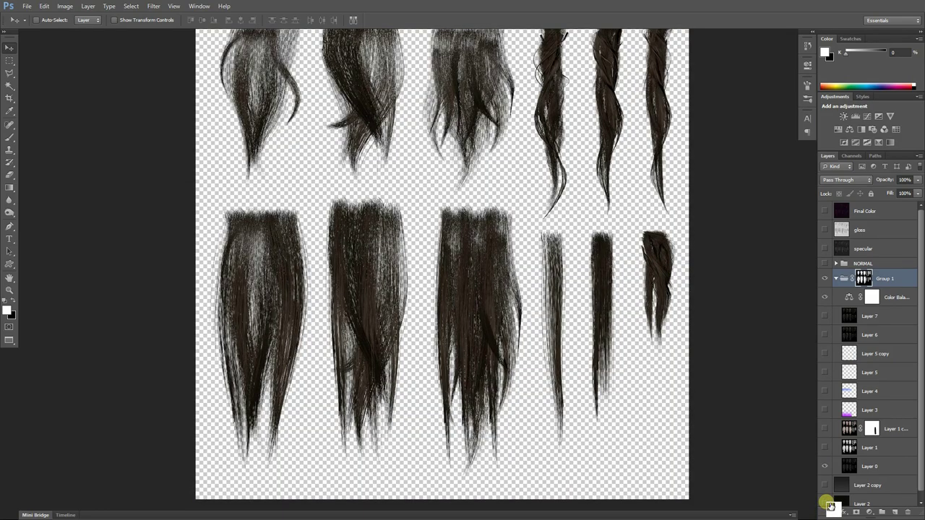
Show the dark background Layer 2 beneath the masked hair group
{"action": "left_click", "coordinate": [825, 505]}
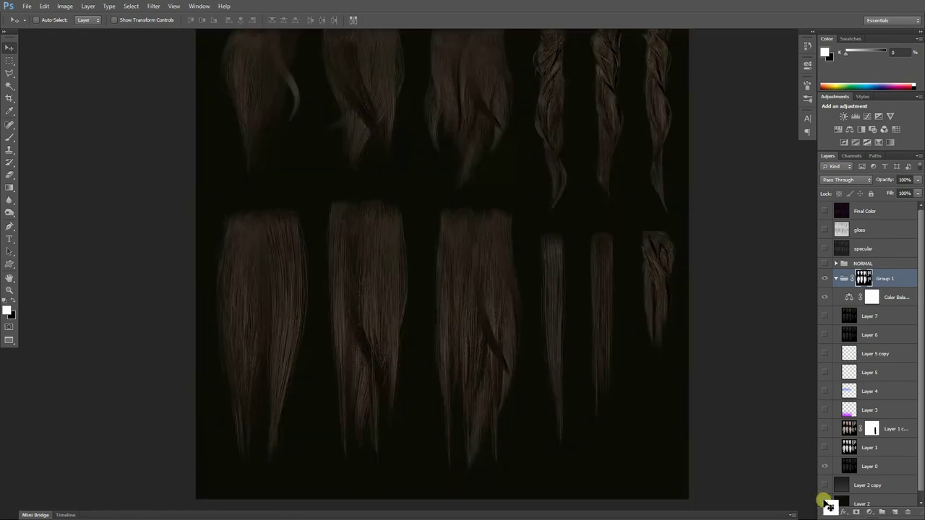
{"action": "left_click_drag", "start_coordinate": [674, 297], "coordinate": [636, 322]}
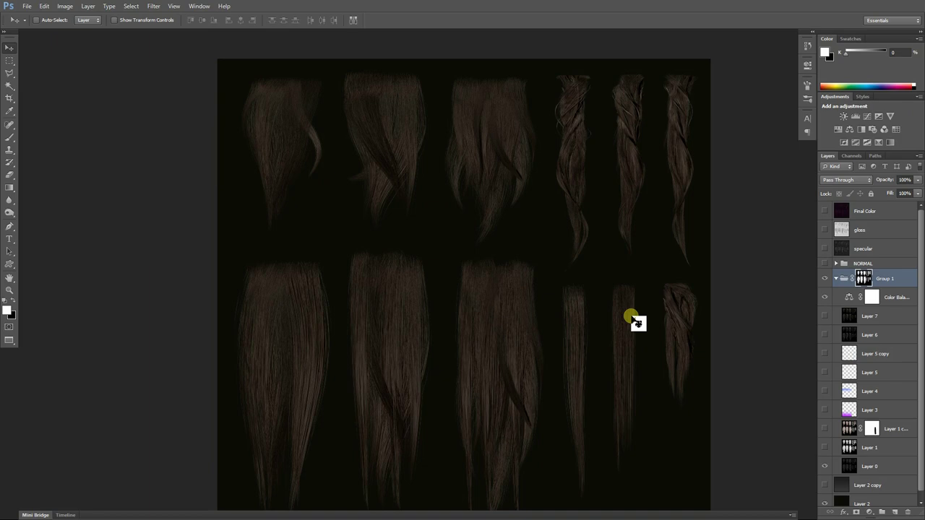
{"action": "mouse_move", "coordinate": [636, 323]}
{"action": "left_mouse_down"}
{"action": "mouse_move", "coordinate": [677, 337]}
{"action": "mouse_move", "coordinate": [626, 301]}
{"action": "mouse_move", "coordinate": [628, 326]}
{"action": "left_mouse_up"}
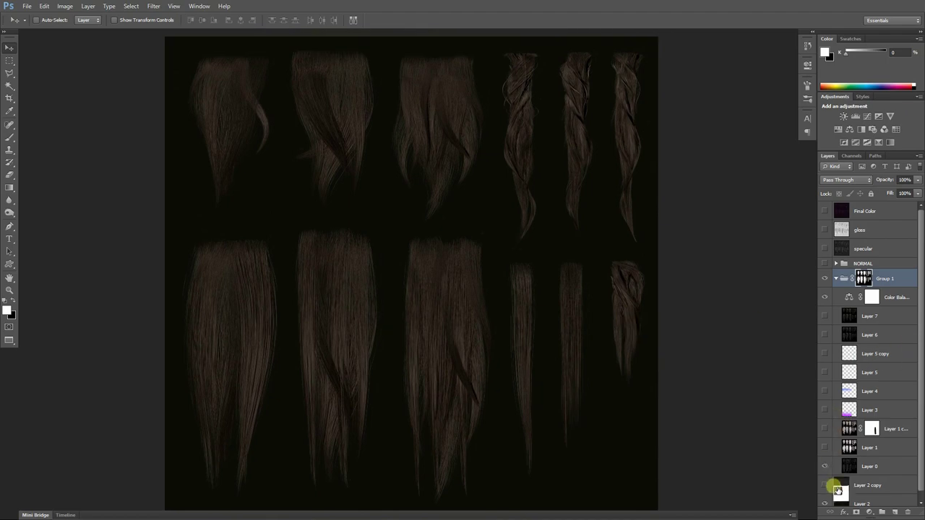
Toggle the masked copy of Layer 1 to compare the hair colour, leaving the layer shown
{"action": "left_click", "coordinate": [826, 431]}
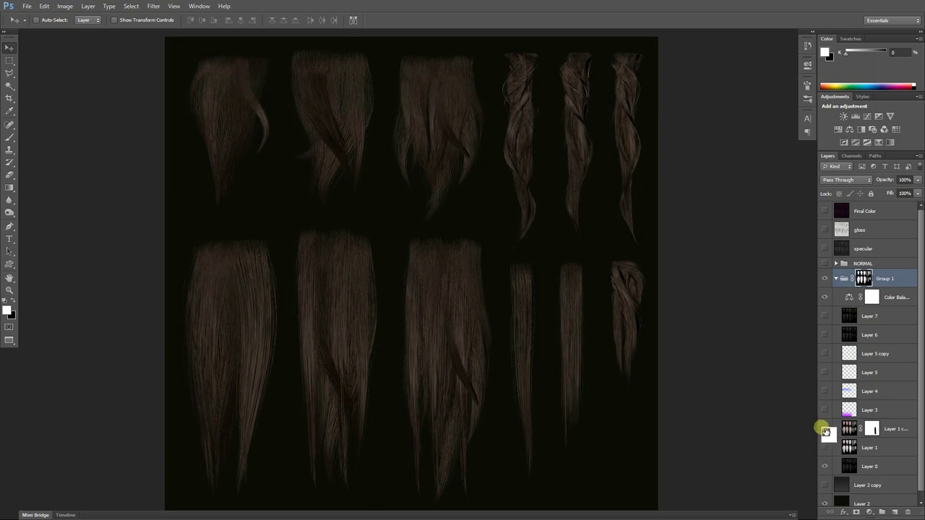
{"action": "left_click", "coordinate": [825, 432]}
{"action": "left_click", "coordinate": [826, 431]}
{"action": "left_click", "coordinate": [826, 432]}
{"action": "left_click", "coordinate": [826, 431]}
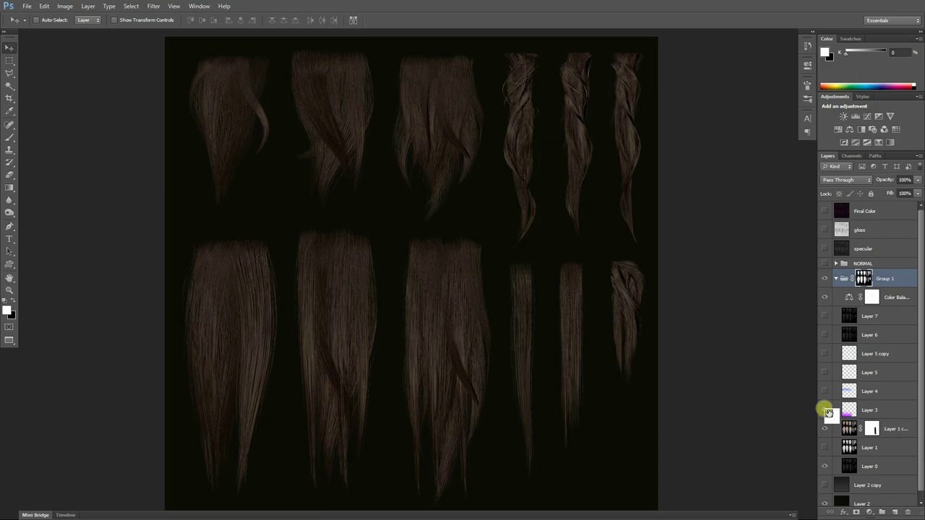
Show Layer 3 and Layer 4 temporarily to examine their colour tints on the hair clumps
{"action": "left_click_drag", "start_coordinate": [353, 407], "coordinate": [412, 364]}
{"action": "scroll", "coordinate": [412, 364], "scroll_direction": "up", "scroll_amount": 1}
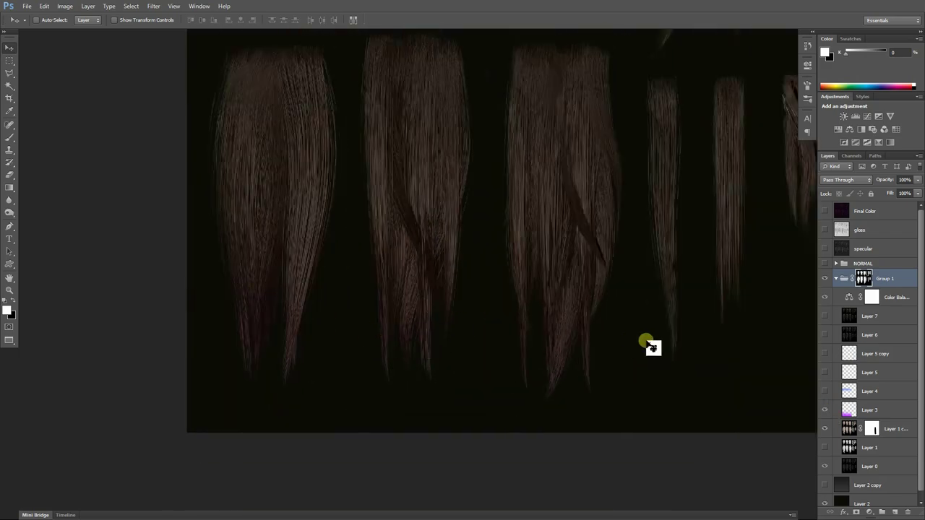
{"action": "left_click_drag", "start_coordinate": [651, 345], "coordinate": [620, 339]}
{"action": "scroll", "coordinate": [619, 346], "scroll_direction": "down", "scroll_amount": 1}
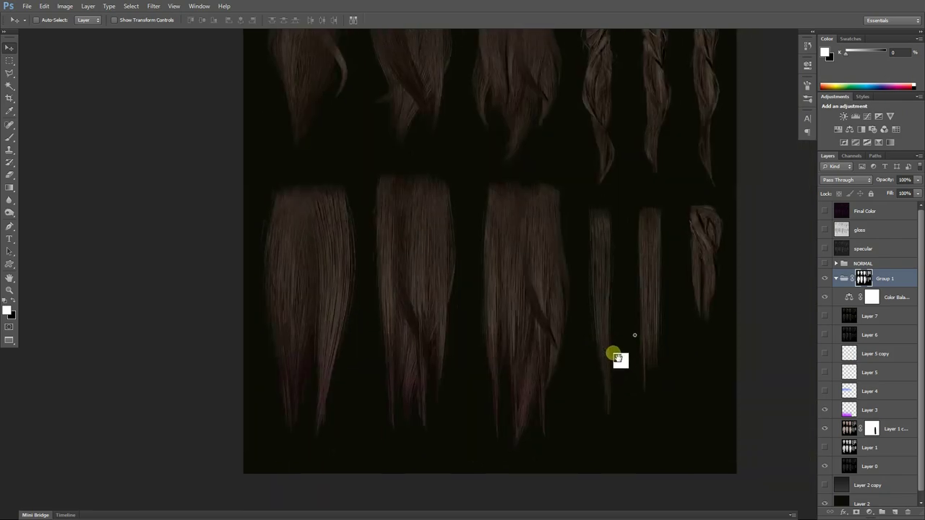
{"action": "left_click", "coordinate": [825, 391]}
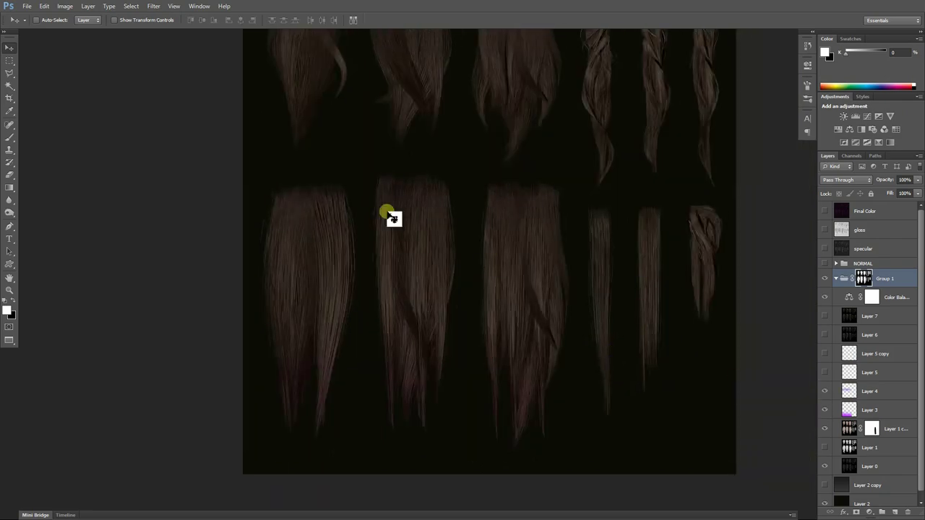
{"action": "left_click_drag", "start_coordinate": [520, 215], "coordinate": [500, 264]}
{"action": "scroll", "coordinate": [542, 305], "scroll_direction": "right", "scroll_amount": 1, "text": "shift"}
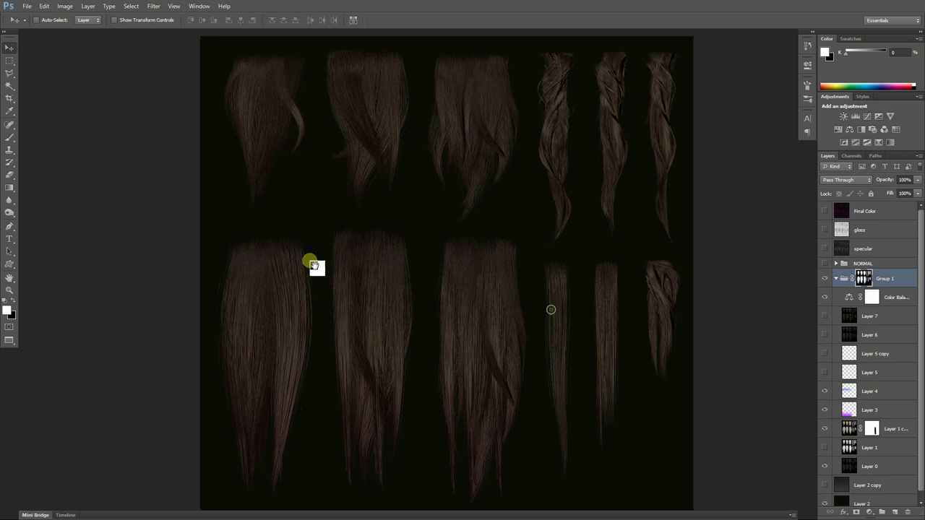
{"action": "scroll", "coordinate": [609, 313], "scroll_direction": "down", "scroll_amount": 1}
{"action": "scroll", "coordinate": [608, 313], "scroll_direction": "right", "scroll_amount": 1, "text": "shift"}
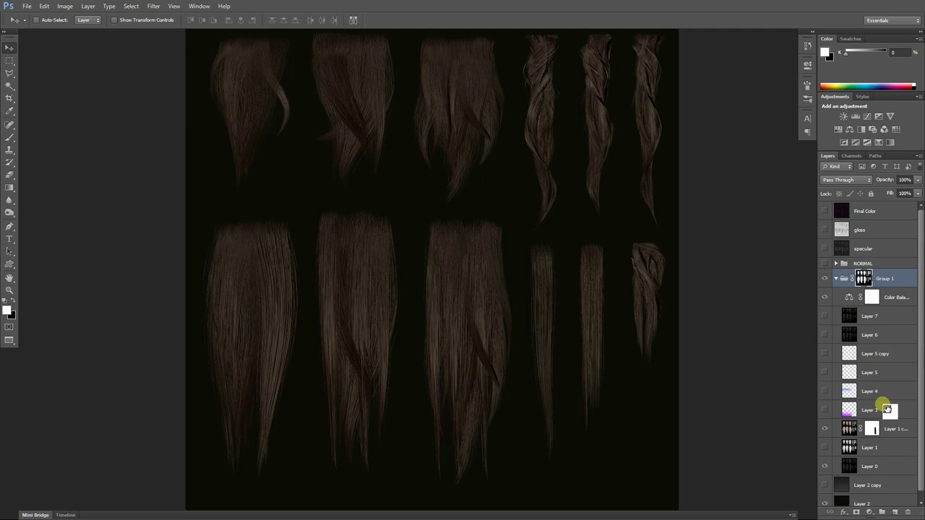
Show Layer 6 and Layer 7 in Group 1, comparing the hair with and without Layer 6 and the Color Balance adjustment
{"action": "left_click", "coordinate": [824, 335]}
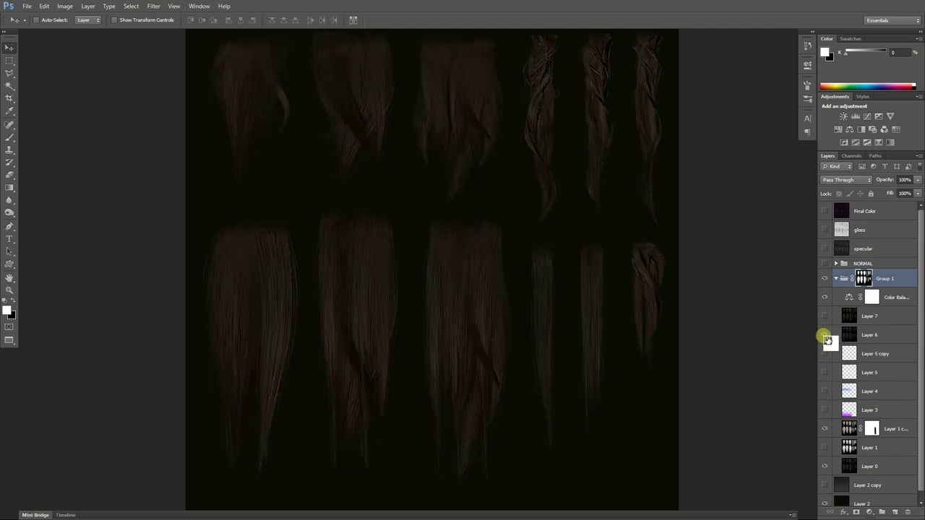
{"action": "left_click", "coordinate": [825, 337]}
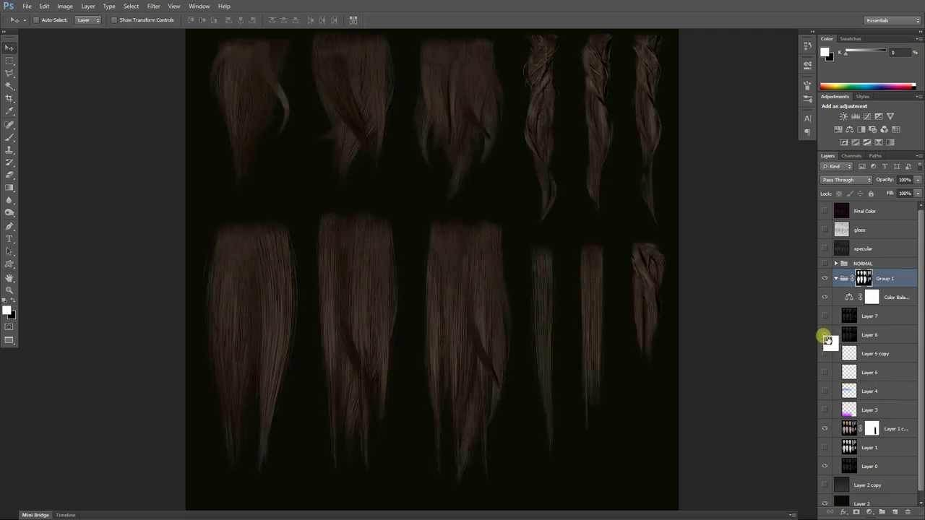
{"action": "left_click", "coordinate": [825, 335]}
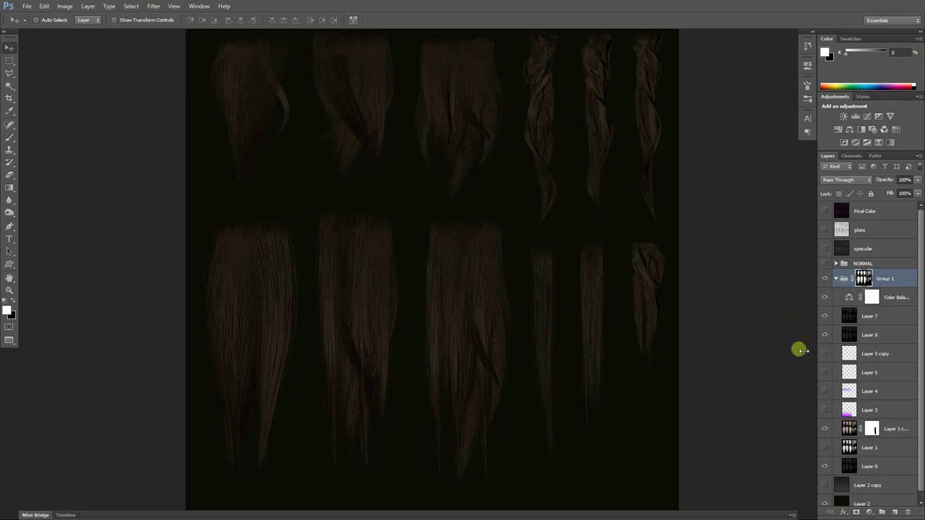
{"action": "left_click", "coordinate": [825, 298]}
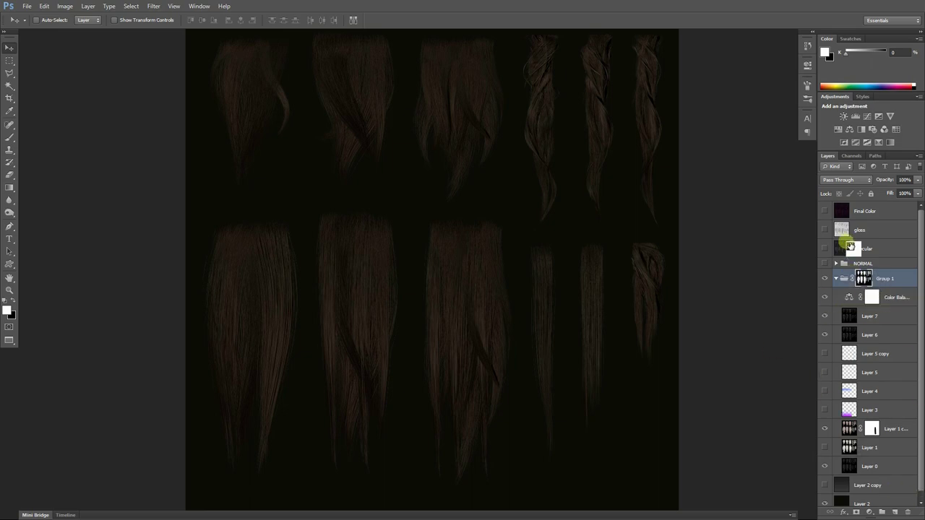
Show and select the Final Color layer, toggling it to compare the purple hair with the brown version
{"action": "left_click", "coordinate": [824, 210]}
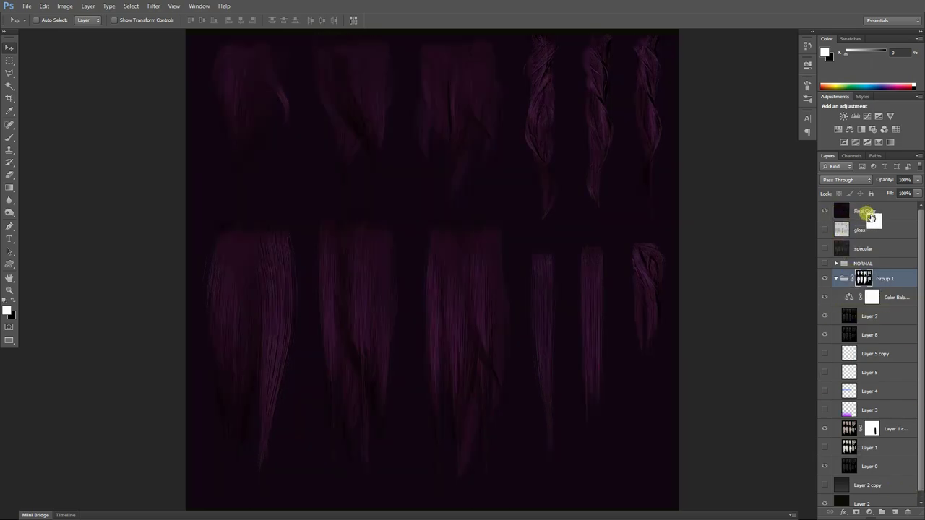
{"action": "left_click", "coordinate": [866, 212]}
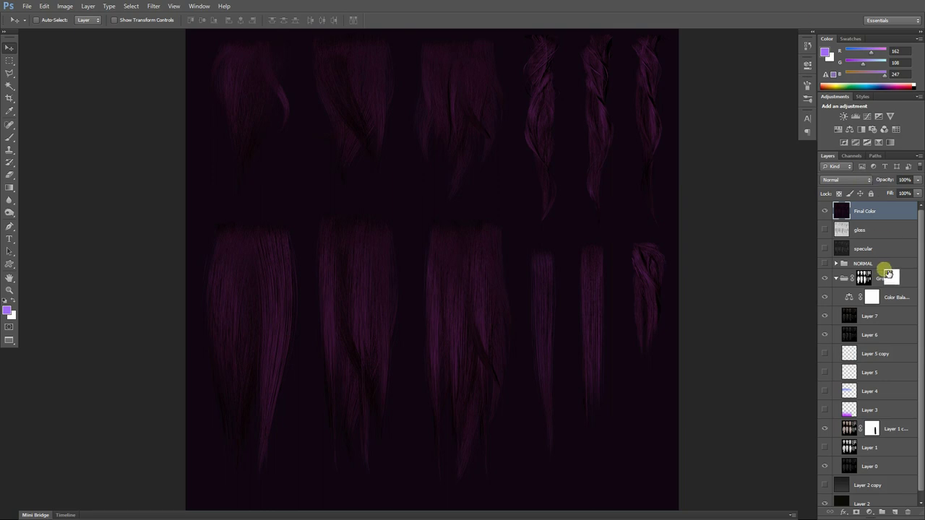
{"action": "left_click_drag", "start_coordinate": [881, 273], "coordinate": [829, 212]}
{"action": "left_click", "coordinate": [829, 211]}
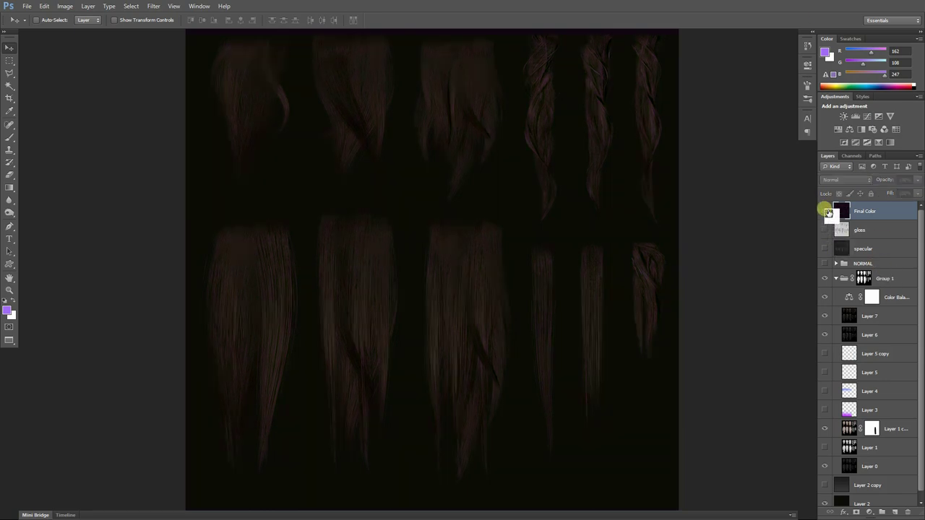
{"action": "left_click", "coordinate": [829, 211]}
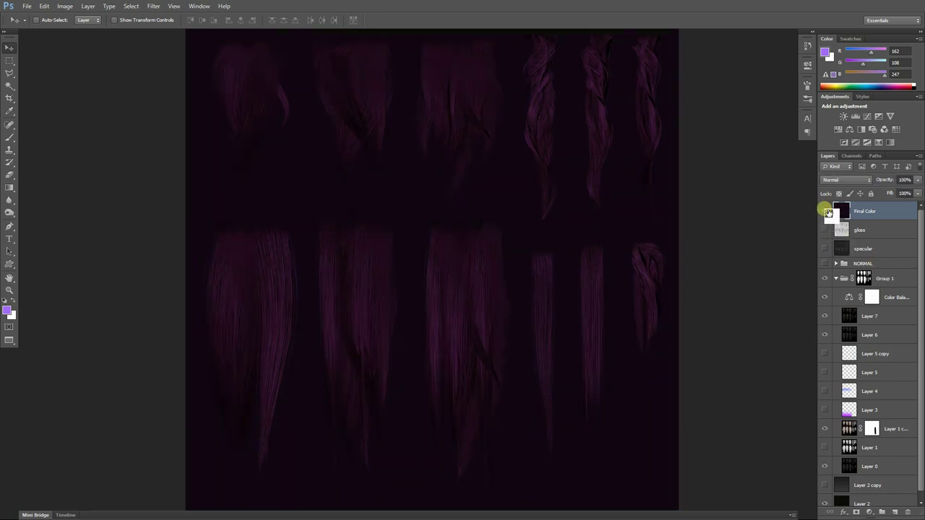
{"action": "left_click_drag", "start_coordinate": [839, 213], "coordinate": [869, 239]}
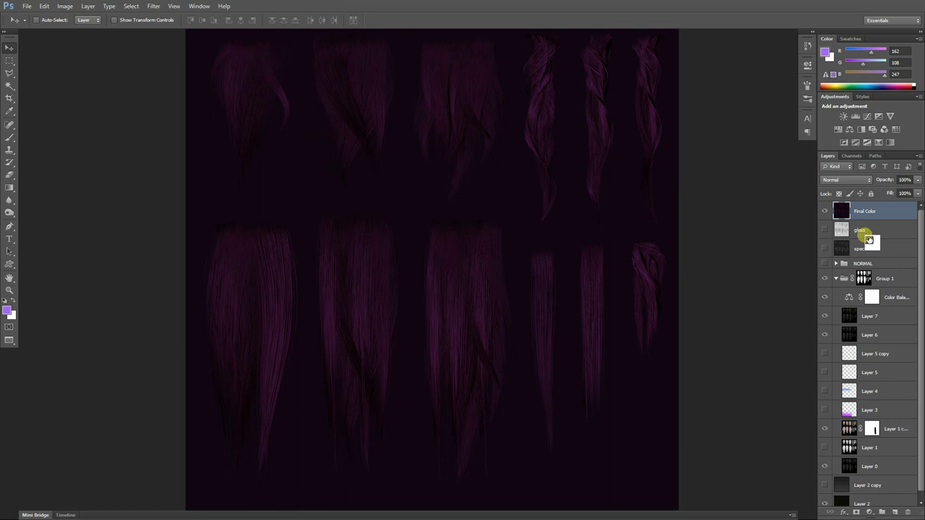
Open the hair card normal map, the third Hair_card_render file in the Hair_tutorial folder
{"action": "left_click_drag", "start_coordinate": [869, 239], "coordinate": [490, 256]}
{"action": "left_click", "coordinate": [25, 6]}
{"action": "left_click", "coordinate": [34, 26]}
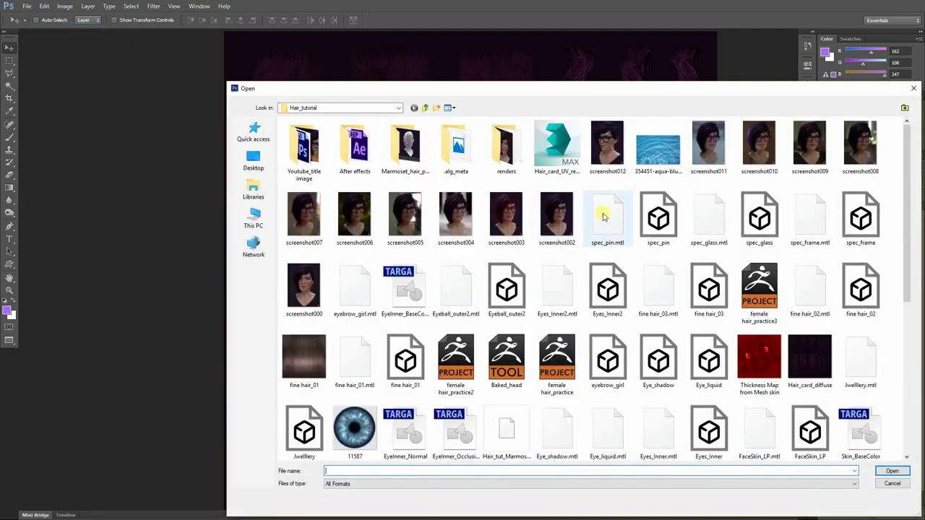
{"action": "left_click", "coordinate": [543, 354]}
{"action": "scroll", "coordinate": [600, 360], "scroll_direction": "down", "scroll_amount": 4}
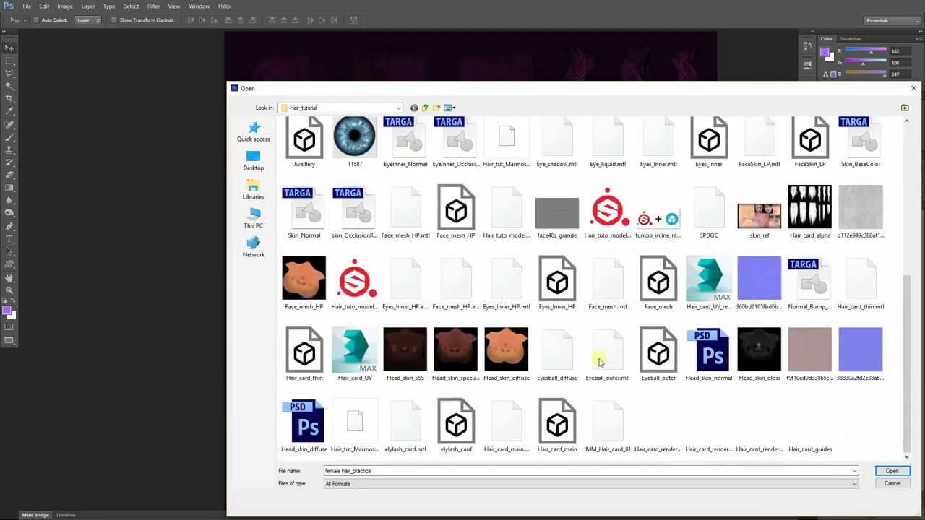
{"action": "left_click", "coordinate": [658, 422]}
{"action": "left_click", "coordinate": [709, 423]}
{"action": "double_click", "coordinate": [766, 423]}
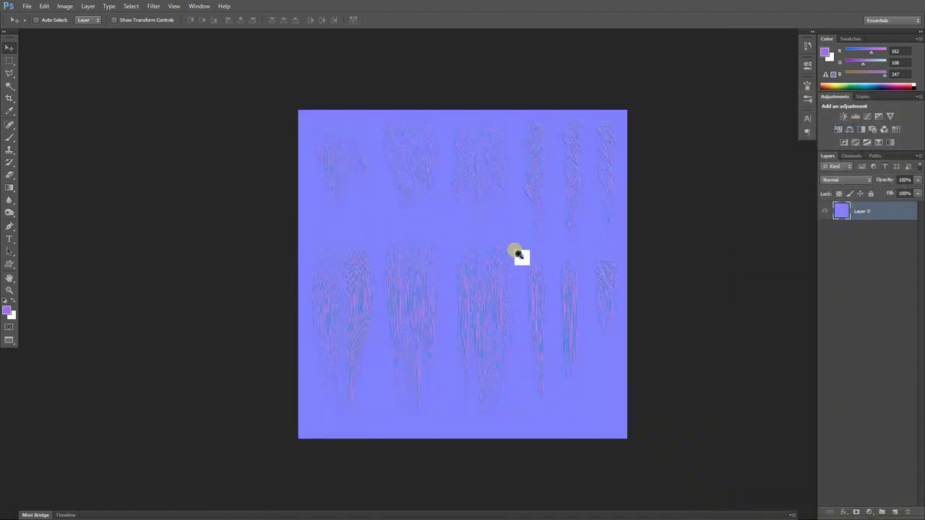
Examine the strand detail of the hair clumps across the normal map
{"action": "key", "text": "ctrl+plus"}
{"action": "key", "text": "ctrl+plus"}
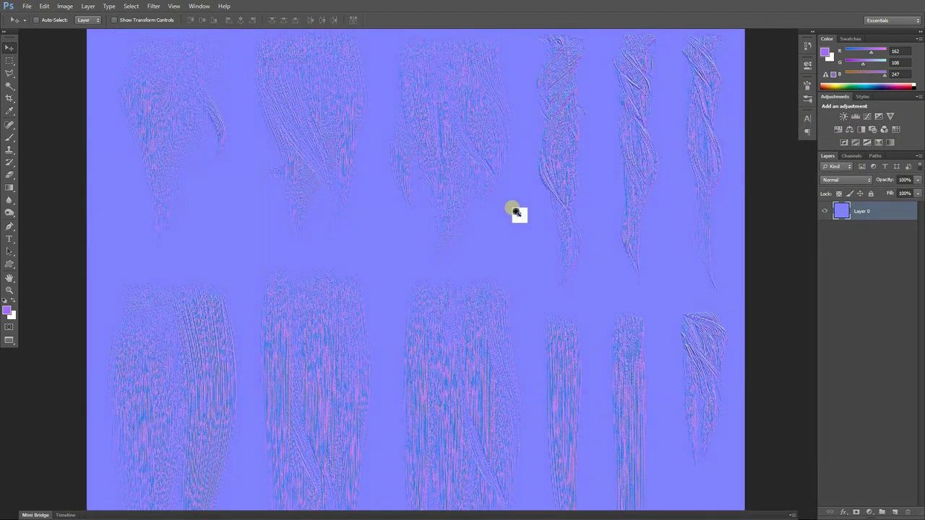
{"action": "scroll", "coordinate": [516, 210], "scroll_direction": "up", "scroll_amount": 1, "text": "alt"}
{"action": "left_click_drag", "start_coordinate": [520, 195], "coordinate": [612, 280]}
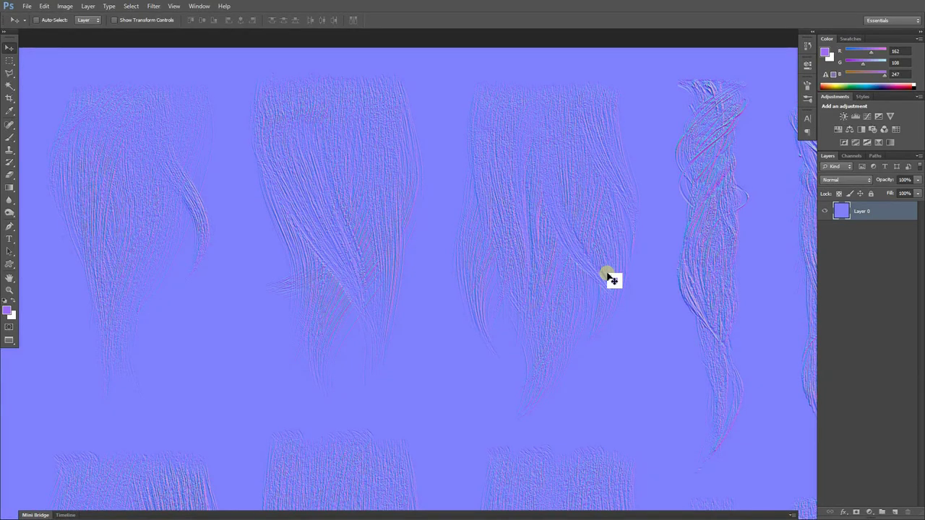
{"action": "left_click_drag", "start_coordinate": [470, 242], "coordinate": [498, 248]}
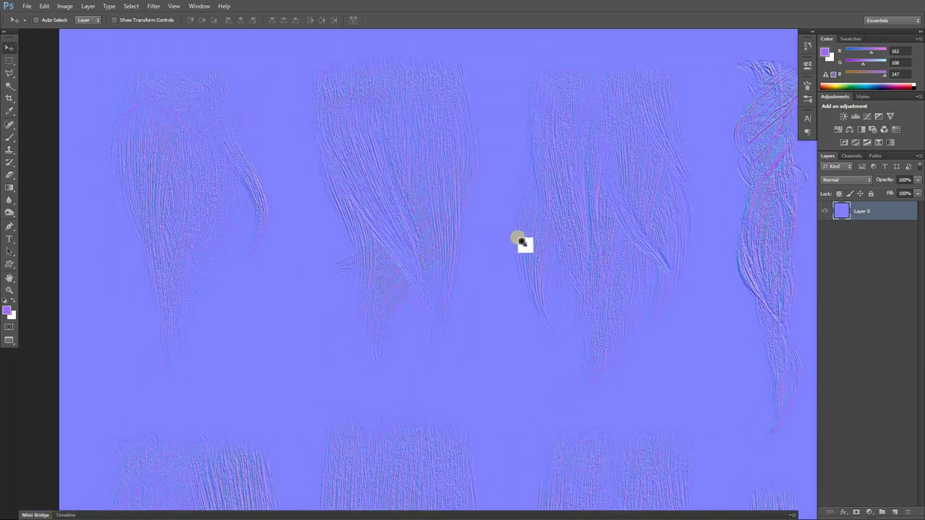
{"action": "scroll", "coordinate": [584, 242], "scroll_direction": "down", "scroll_amount": 3, "text": "alt"}
{"action": "scroll", "coordinate": [563, 190], "scroll_direction": "up", "scroll_amount": 1, "text": "alt"}
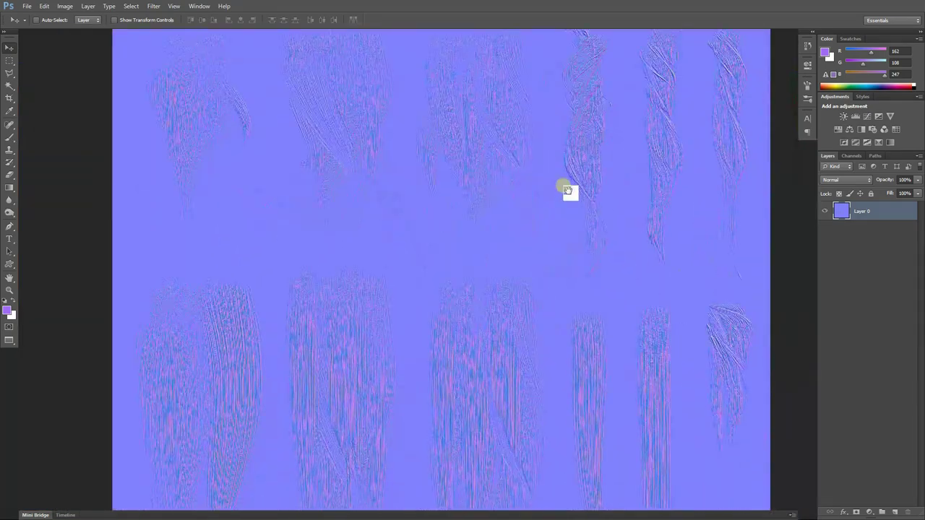
{"action": "scroll", "coordinate": [563, 245], "scroll_direction": "down", "scroll_amount": 1, "text": "alt"}
{"action": "scroll", "coordinate": [603, 229], "scroll_direction": "up", "scroll_amount": 1, "text": "alt"}
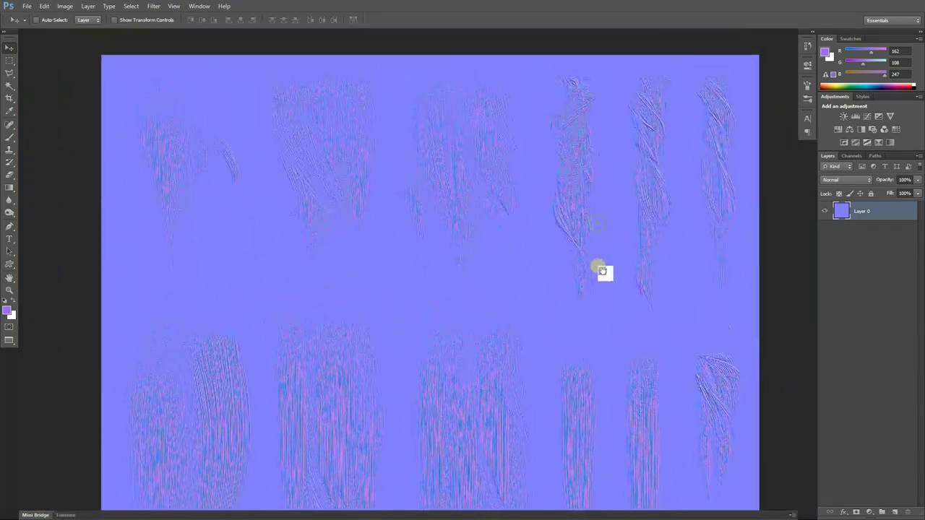
Return to the layered hair texture document, hide the Final Color layer, and select and show the specular layer
{"action": "key", "text": "ctrl+Tab"}
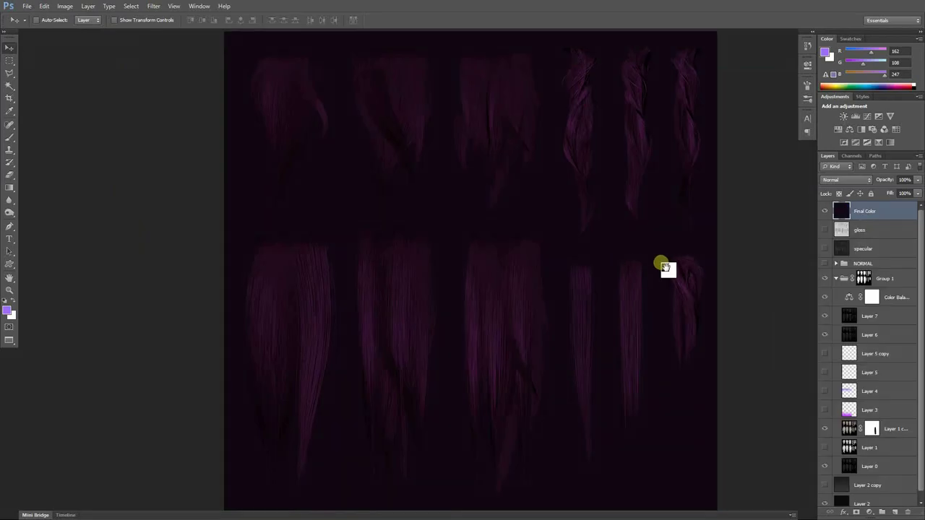
{"action": "left_click_drag", "start_coordinate": [677, 251], "coordinate": [630, 267]}
{"action": "left_click", "coordinate": [824, 210]}
{"action": "left_click", "coordinate": [825, 211]}
{"action": "left_click", "coordinate": [851, 155]}
{"action": "left_click_drag", "start_coordinate": [855, 207], "coordinate": [533, 293]}
{"action": "left_click", "coordinate": [838, 250]}
{"action": "left_click", "coordinate": [824, 249]}
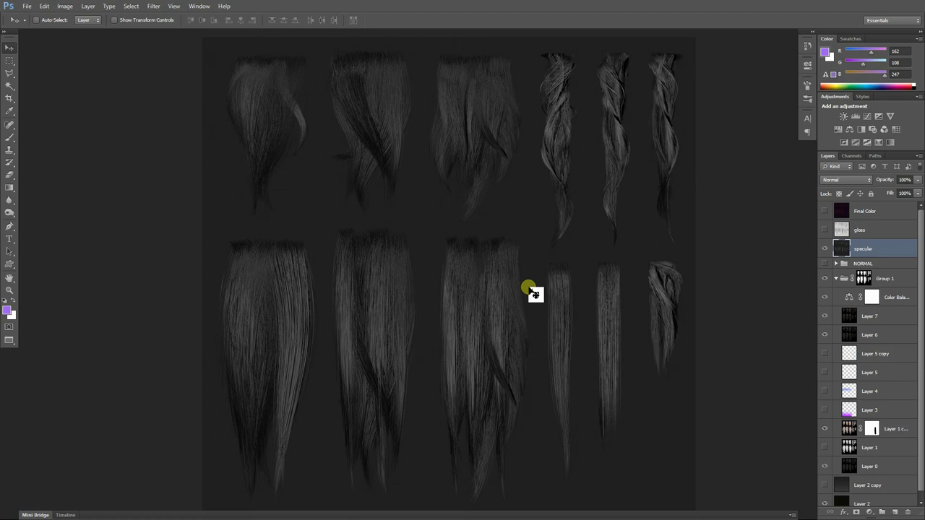
{"action": "left_click_drag", "start_coordinate": [534, 293], "coordinate": [662, 266]}
{"action": "key", "text": "ctrl+i"}
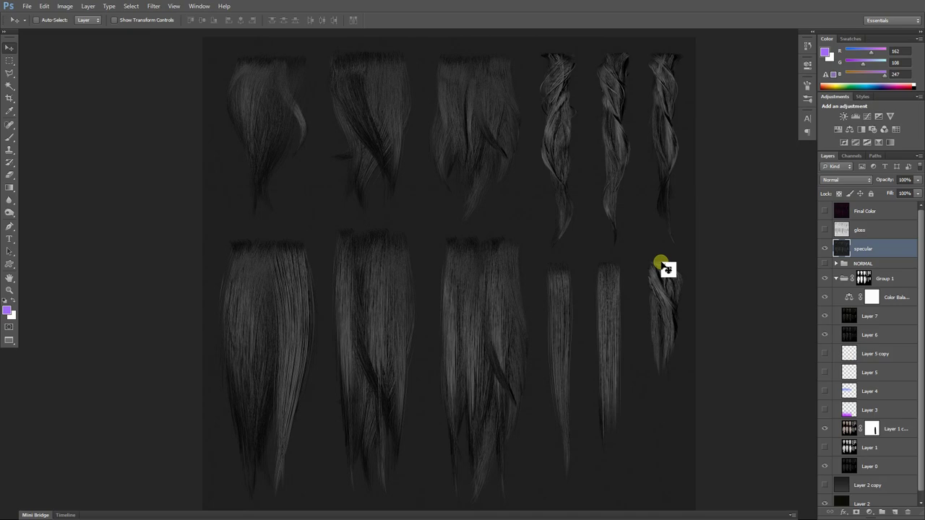
Show and select the gloss layer, inverting its tones and back to compare it with the specular map
{"action": "left_click", "coordinate": [824, 230]}
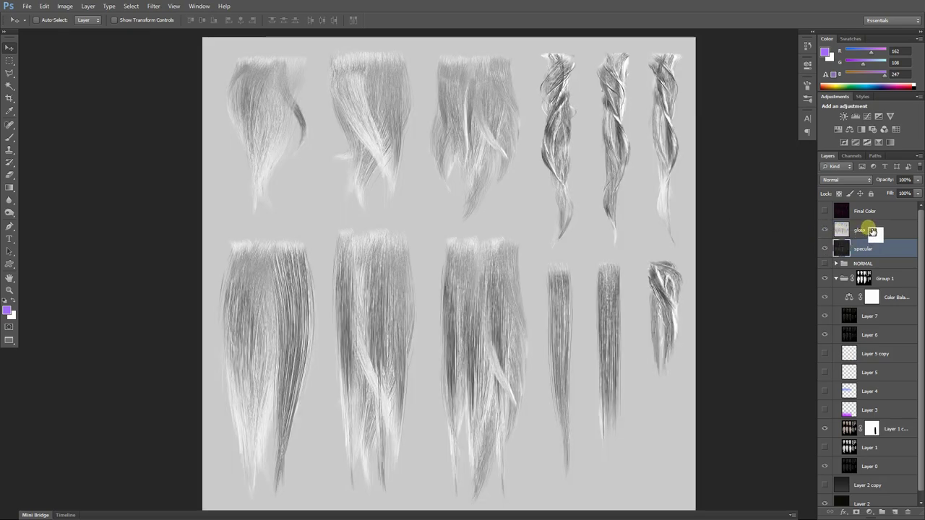
{"action": "left_click", "coordinate": [867, 231]}
{"action": "left_click_drag", "start_coordinate": [872, 243], "coordinate": [657, 222]}
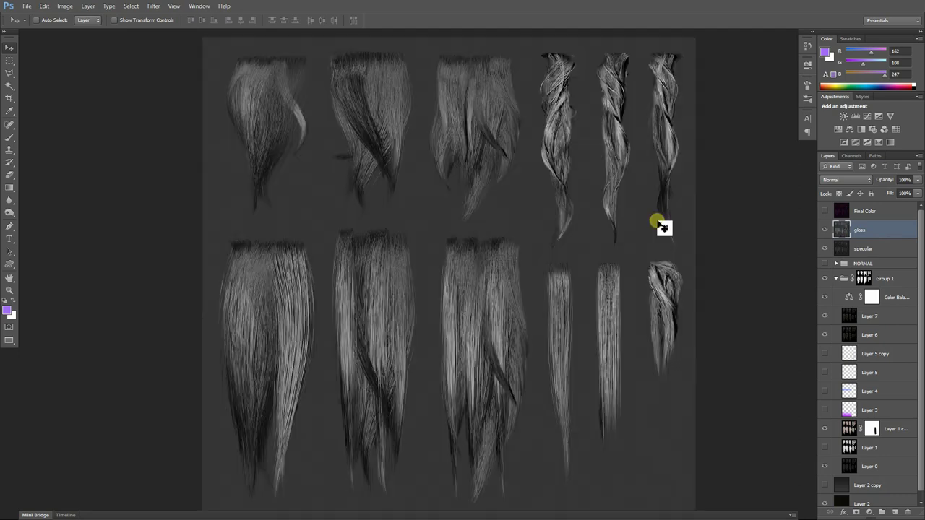
{"action": "key", "text": "ctrl+i"}
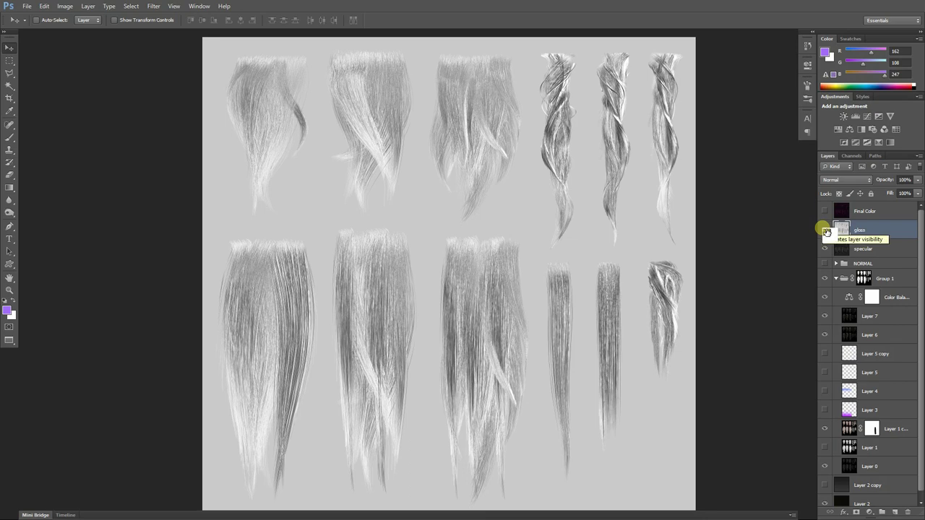
{"action": "mouse_move", "coordinate": [826, 229]}
{"action": "left_mouse_down"}
{"action": "mouse_move", "coordinate": [846, 244]}
{"action": "mouse_move", "coordinate": [851, 264]}
{"action": "mouse_move", "coordinate": [826, 214]}
{"action": "mouse_move", "coordinate": [832, 206]}
{"action": "mouse_move", "coordinate": [862, 252]}
{"action": "mouse_move", "coordinate": [878, 252]}
{"action": "mouse_move", "coordinate": [697, 193]}
{"action": "mouse_move", "coordinate": [817, 214]}
{"action": "left_mouse_up"}
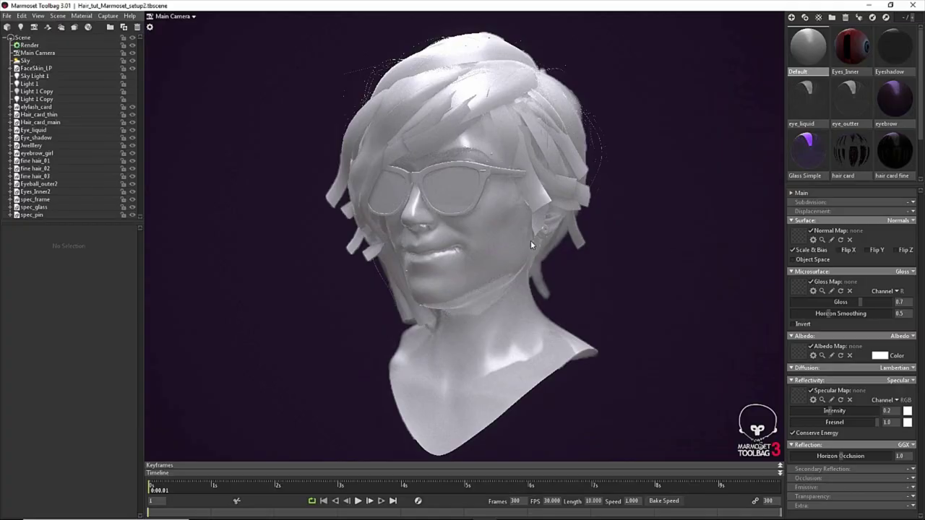
Switch to the Marmoset Toolbag scene of the female bust and select the Eyes_Inner material
{"action": "left_click_drag", "start_coordinate": [530, 240], "coordinate": [636, 265]}
{"action": "left_click", "coordinate": [850, 49]}
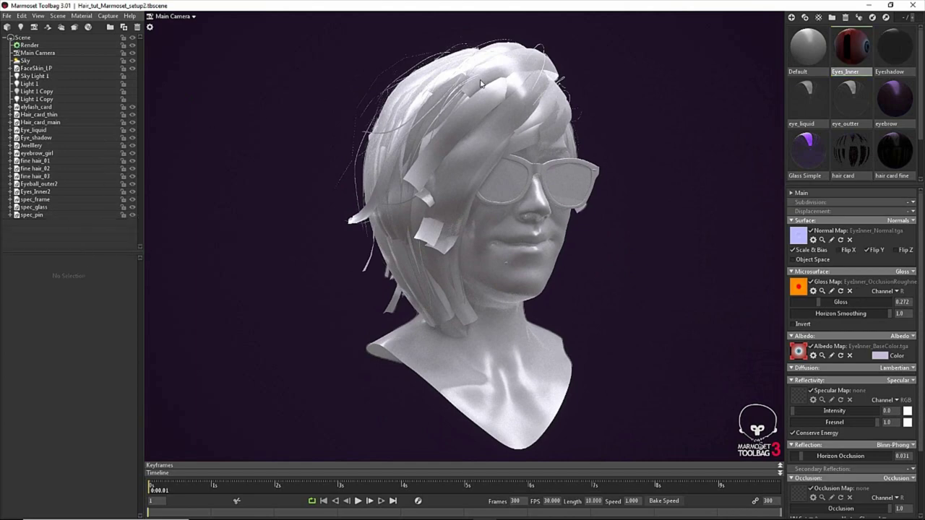
Assign the Eyes_Inner material to the Eyes_Inner2 mesh and check the Eyeshadow, eye_outter and eyebrow materials
{"action": "left_click_drag", "start_coordinate": [855, 52], "coordinate": [44, 192]}
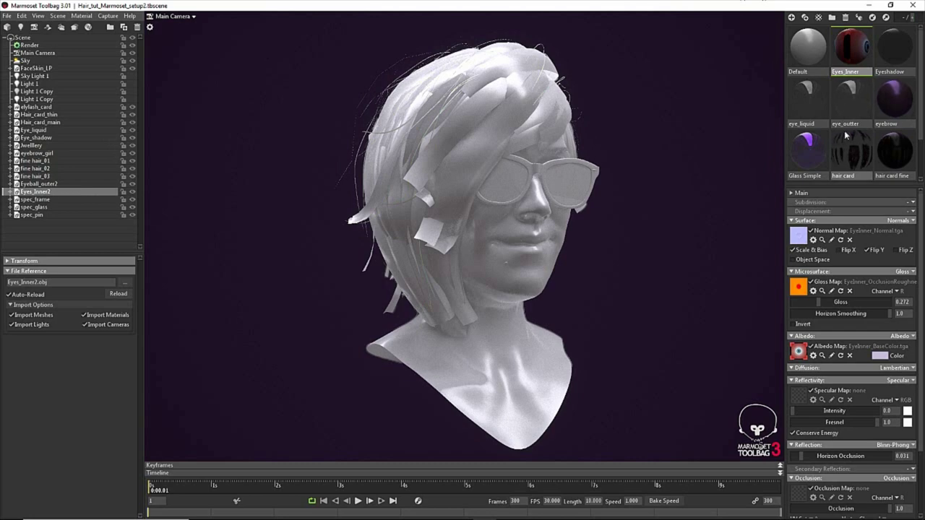
{"action": "left_click", "coordinate": [900, 58]}
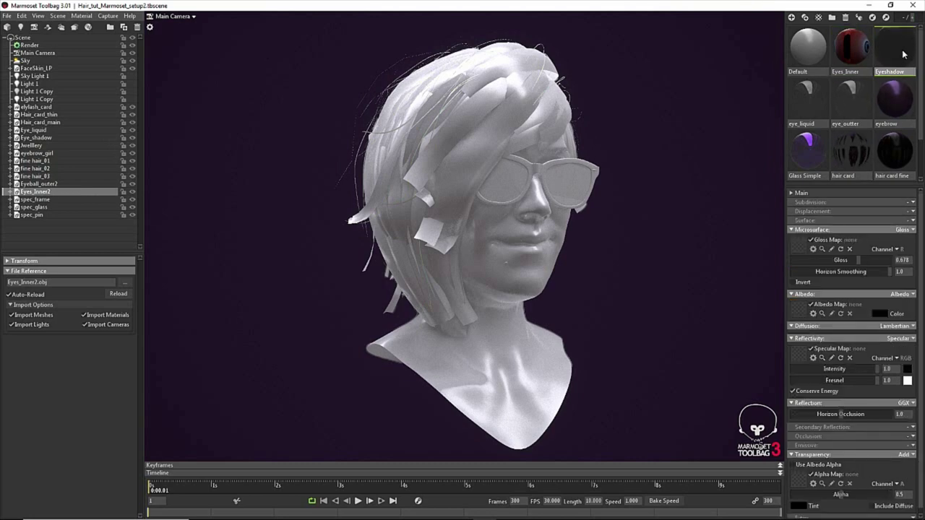
{"action": "left_click", "coordinate": [840, 89]}
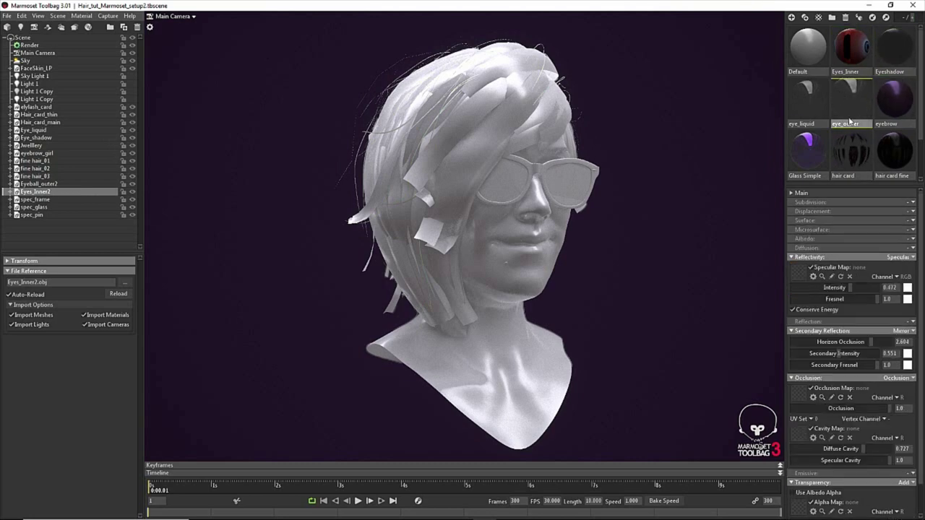
{"action": "left_click", "coordinate": [899, 109]}
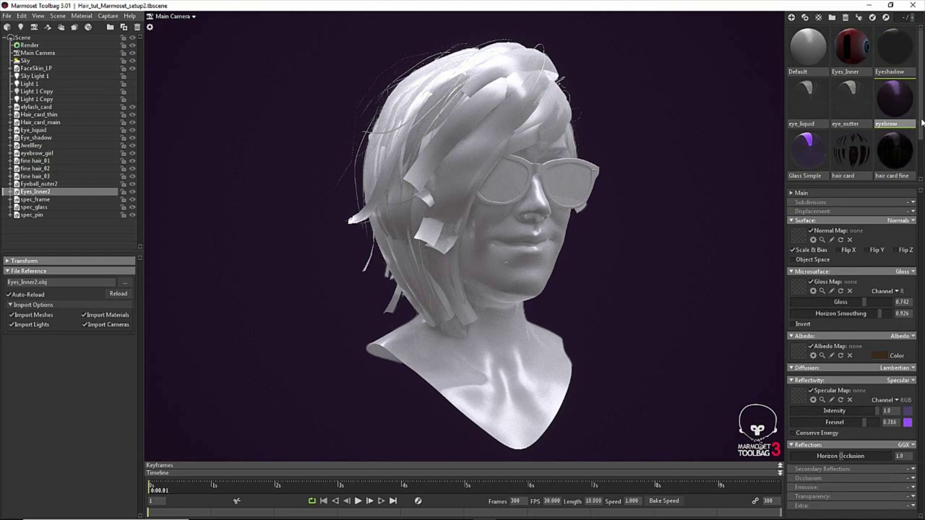
Assign the spec_frame material to the spec_frame mesh and the Glass Simple material to the spec_glass mesh
{"action": "scroll", "coordinate": [922, 119], "scroll_direction": "down", "scroll_amount": 1}
{"action": "left_click", "coordinate": [847, 66]}
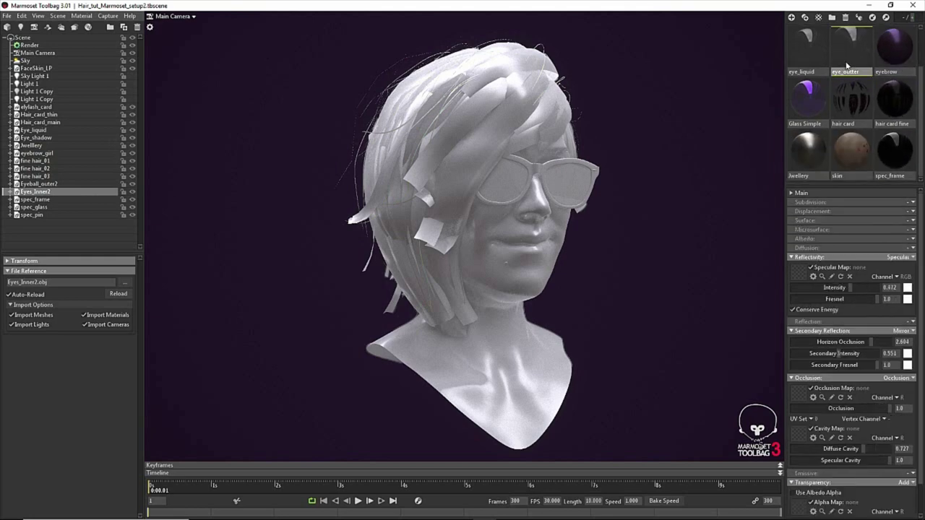
{"action": "left_click", "coordinate": [853, 150]}
{"action": "left_click", "coordinate": [879, 179]}
{"action": "left_click_drag", "start_coordinate": [878, 179], "coordinate": [41, 203]}
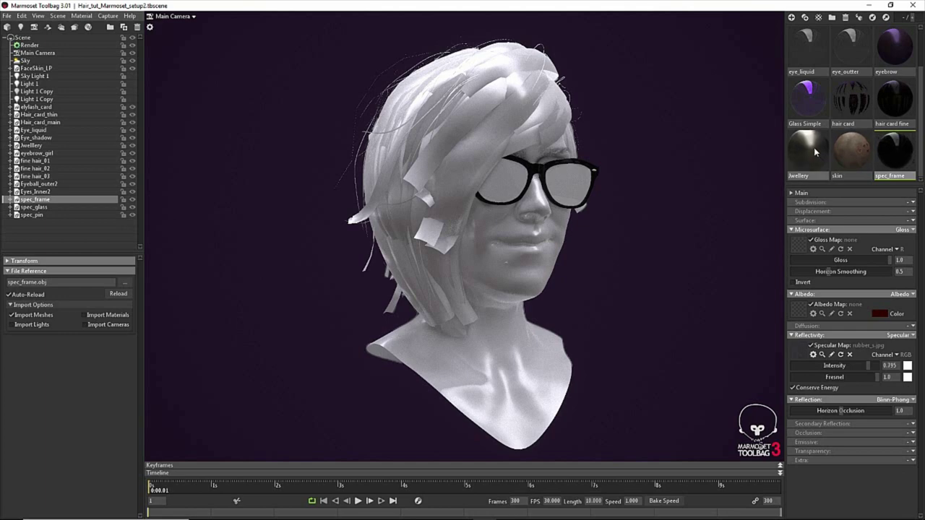
{"action": "left_click", "coordinate": [847, 52]}
{"action": "left_click_drag", "start_coordinate": [807, 95], "coordinate": [46, 205]}
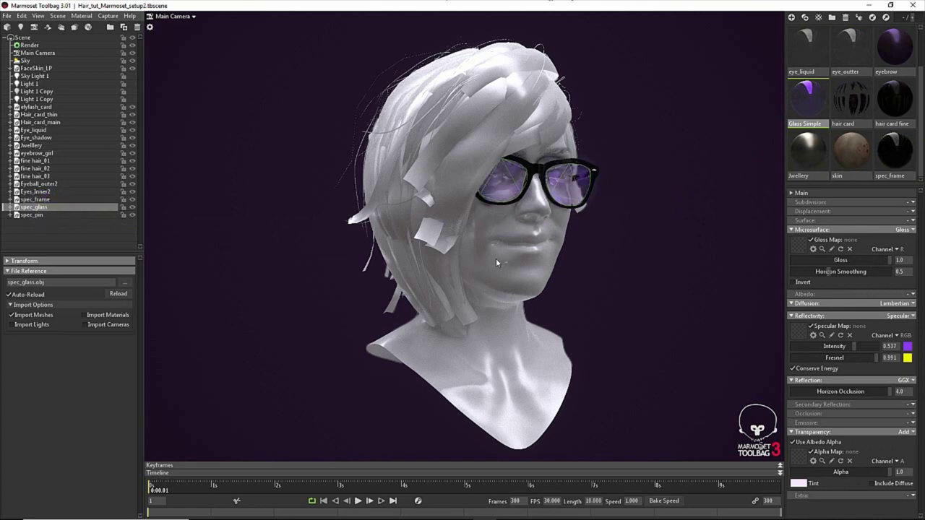
Hide the spec_glass, spec_frame and spec_pin meshes to uncover the face
{"action": "left_click_drag", "start_coordinate": [667, 251], "coordinate": [593, 179]}
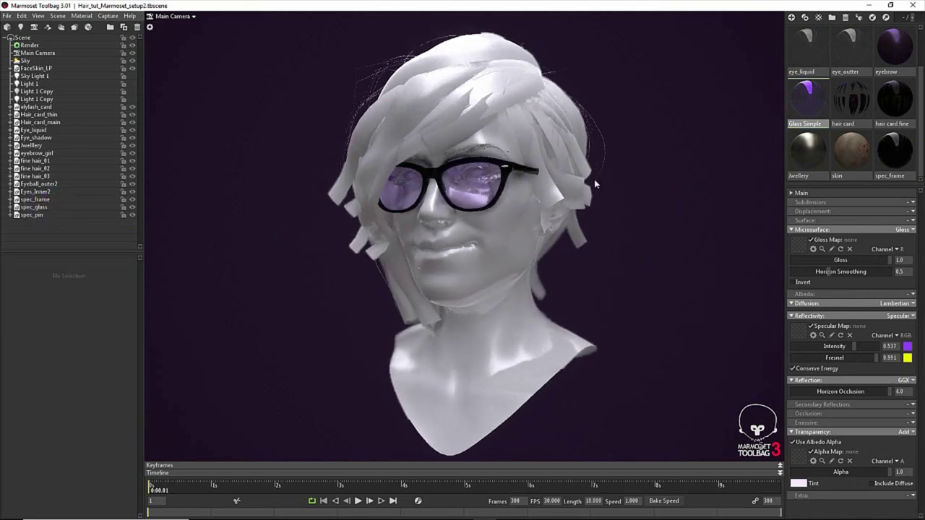
{"action": "right_click_drag", "start_coordinate": [594, 179], "coordinate": [618, 226]}
{"action": "left_click_drag", "start_coordinate": [619, 227], "coordinate": [669, 247]}
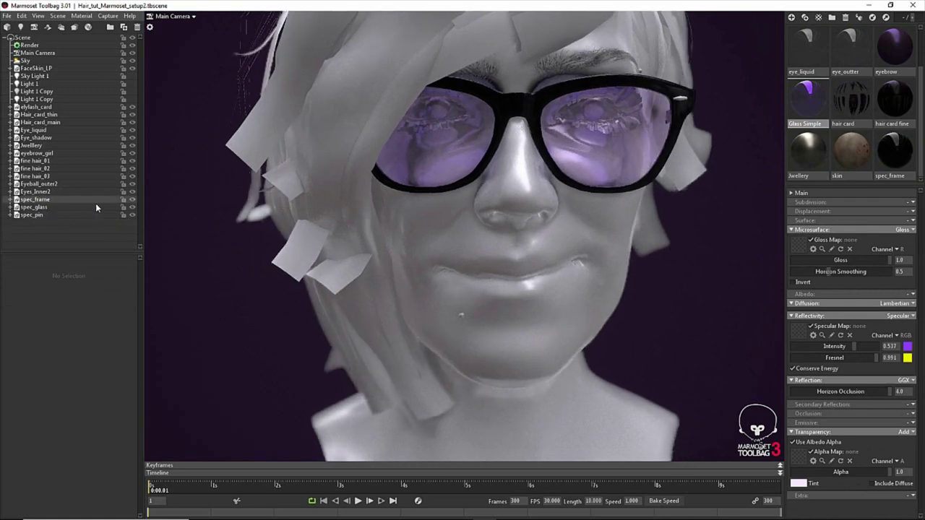
{"action": "left_click", "coordinate": [132, 207]}
{"action": "left_click", "coordinate": [132, 199]}
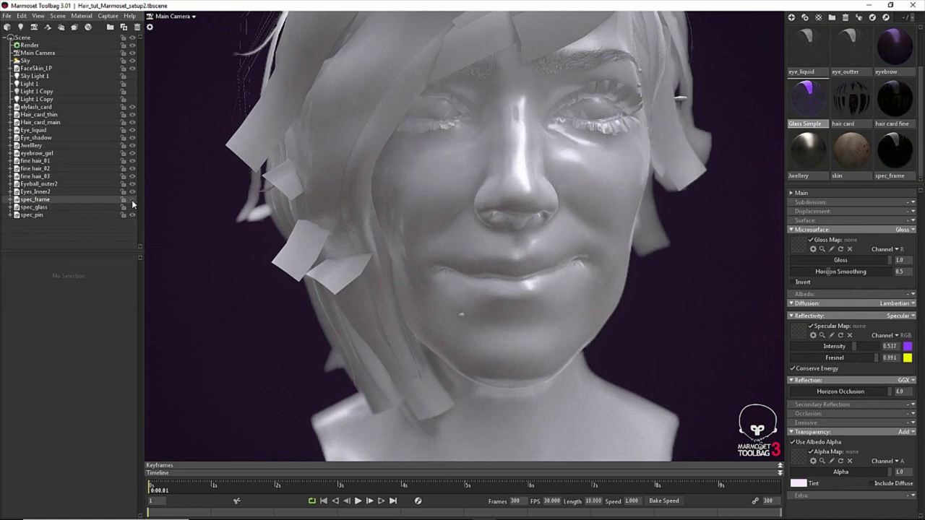
{"action": "left_click", "coordinate": [132, 215]}
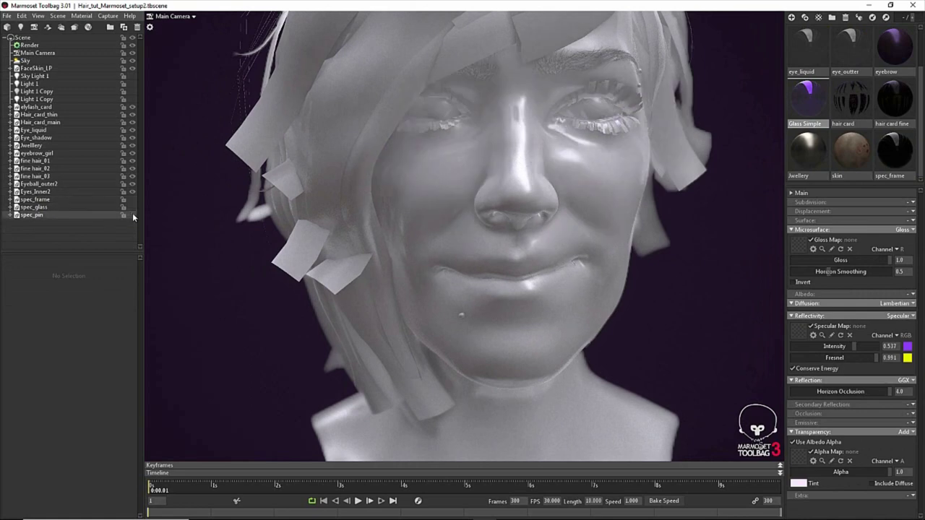
Apply the skin material to the bust's face and body
{"action": "left_click_drag", "start_coordinate": [634, 239], "coordinate": [712, 266]}
{"action": "left_click_drag", "start_coordinate": [861, 150], "coordinate": [611, 205]}
{"action": "left_click_drag", "start_coordinate": [678, 237], "coordinate": [722, 204]}
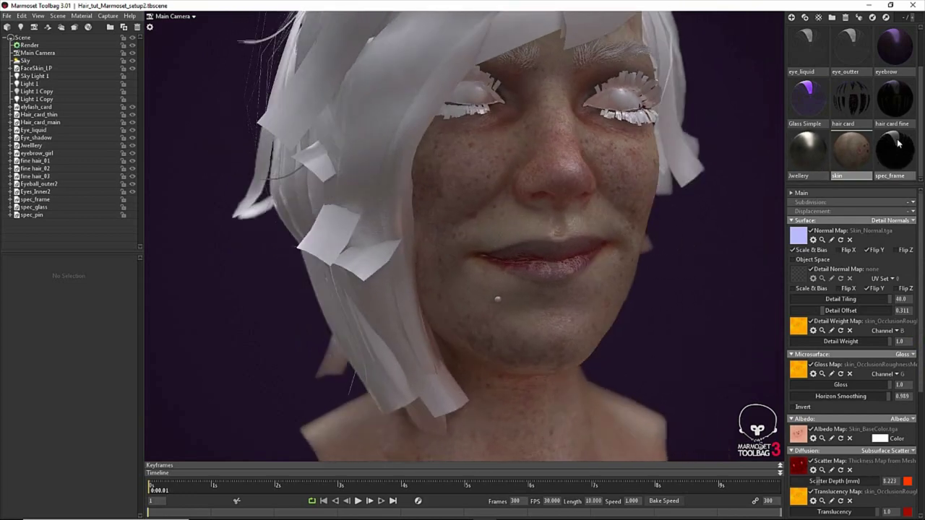
Apply the eye_outter material to the outer eyeballs
{"action": "left_click", "coordinate": [851, 51]}
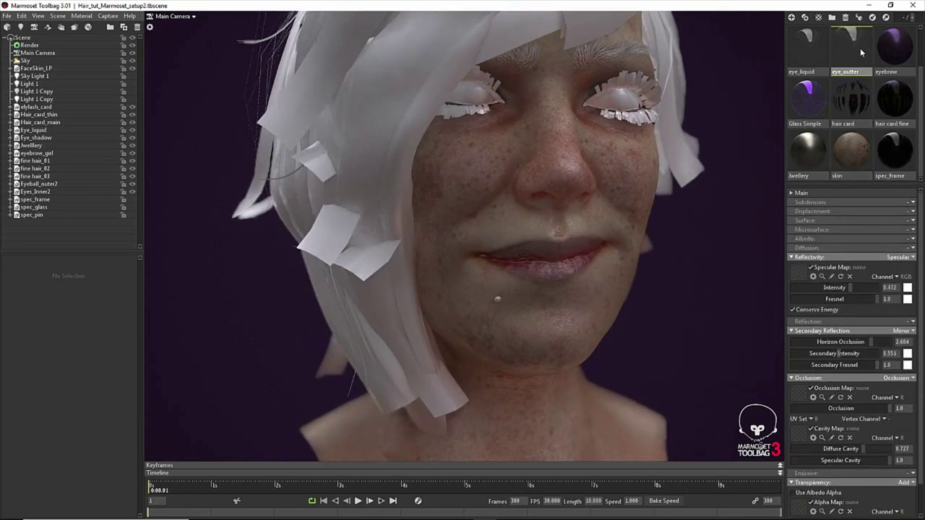
{"action": "left_click_drag", "start_coordinate": [750, 108], "coordinate": [622, 97]}
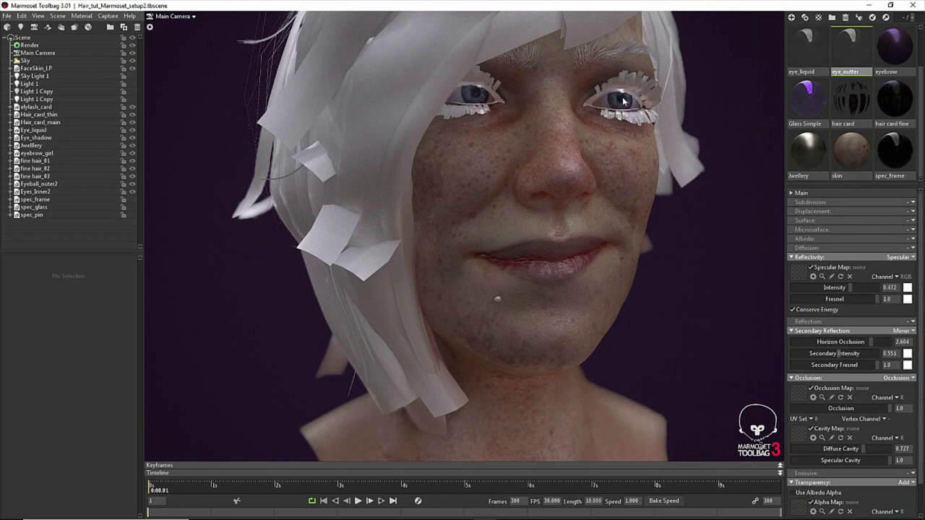
{"action": "left_click_drag", "start_coordinate": [705, 158], "coordinate": [674, 166]}
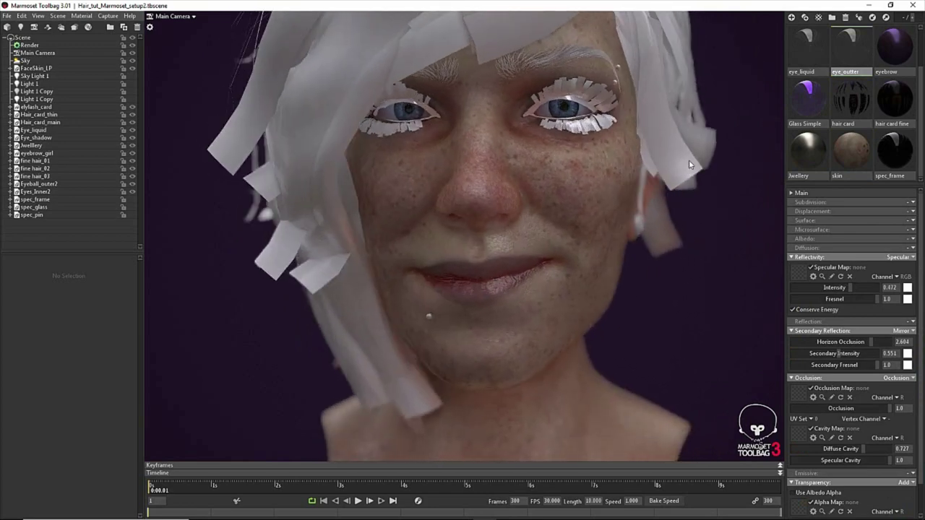
Apply the eyebrow material to the eyebrow hairs on the face
{"action": "left_click", "coordinate": [894, 106]}
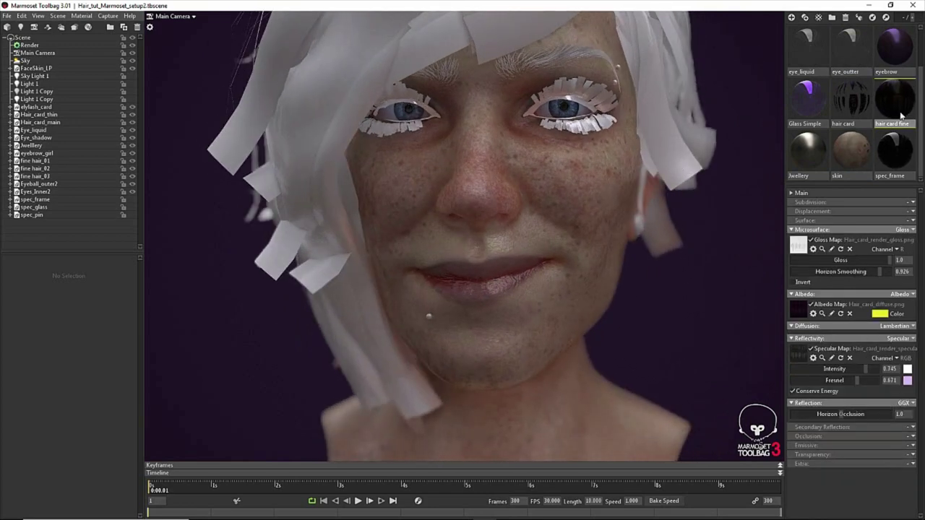
{"action": "left_click_drag", "start_coordinate": [707, 226], "coordinate": [770, 230]}
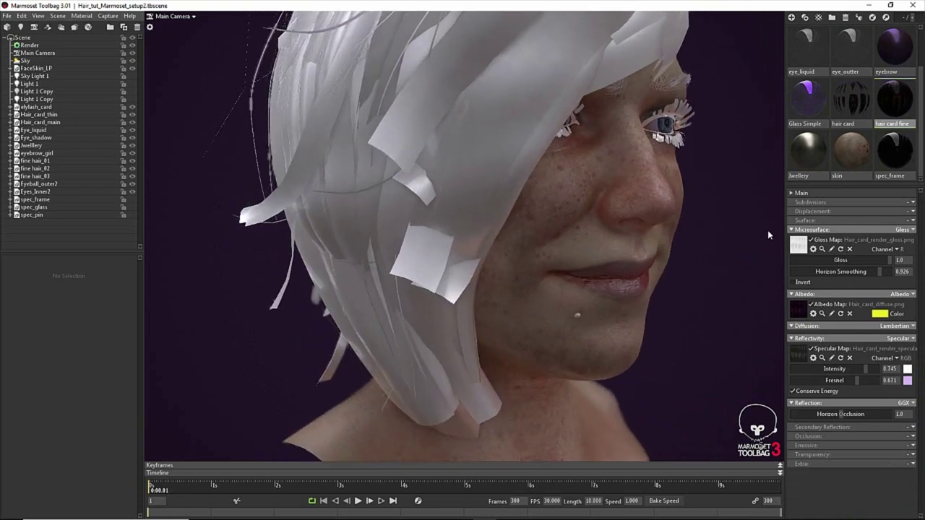
{"action": "left_click", "coordinate": [902, 59]}
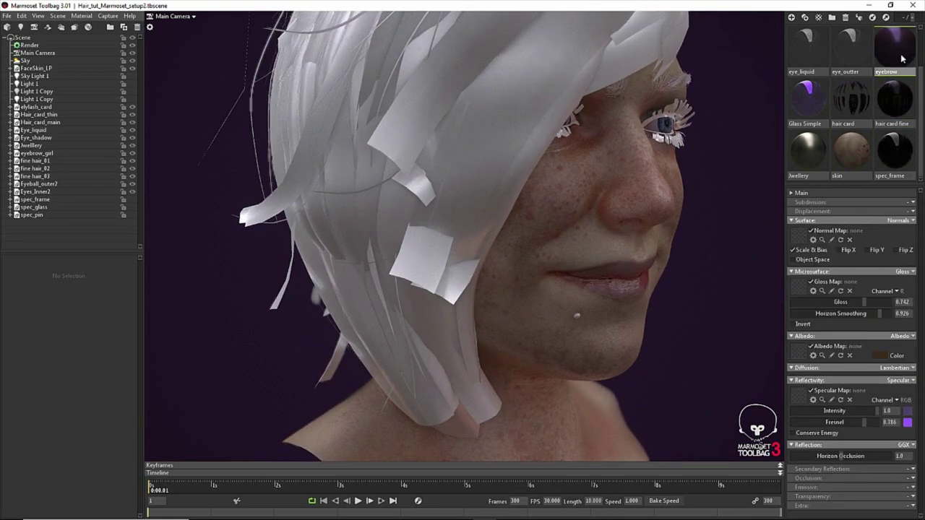
{"action": "left_click_drag", "start_coordinate": [750, 193], "coordinate": [693, 199]}
{"action": "left_click_drag", "start_coordinate": [895, 47], "coordinate": [491, 45]}
{"action": "left_click_drag", "start_coordinate": [659, 259], "coordinate": [722, 250]}
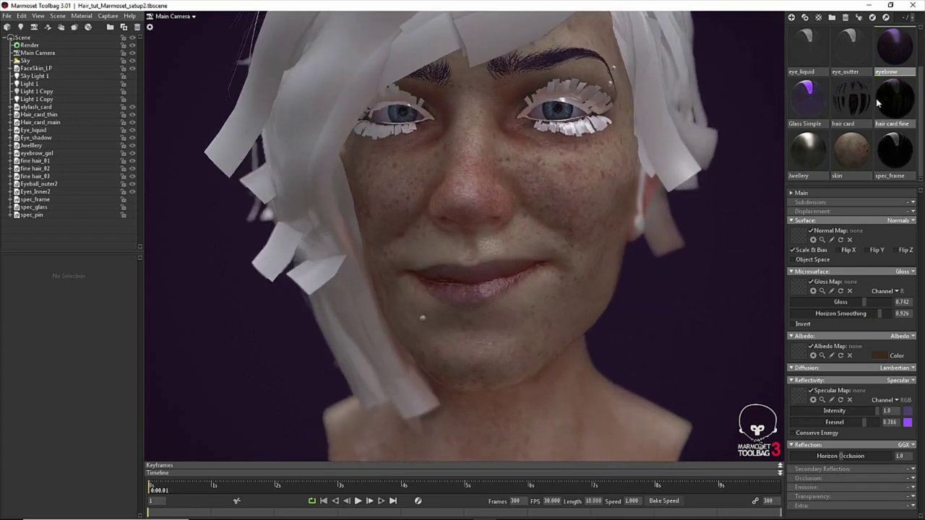
Apply the hair card material to the eyelash cards and the Eyeshadow material to the eye shadow mesh
{"action": "left_click_drag", "start_coordinate": [857, 105], "coordinate": [567, 106]}
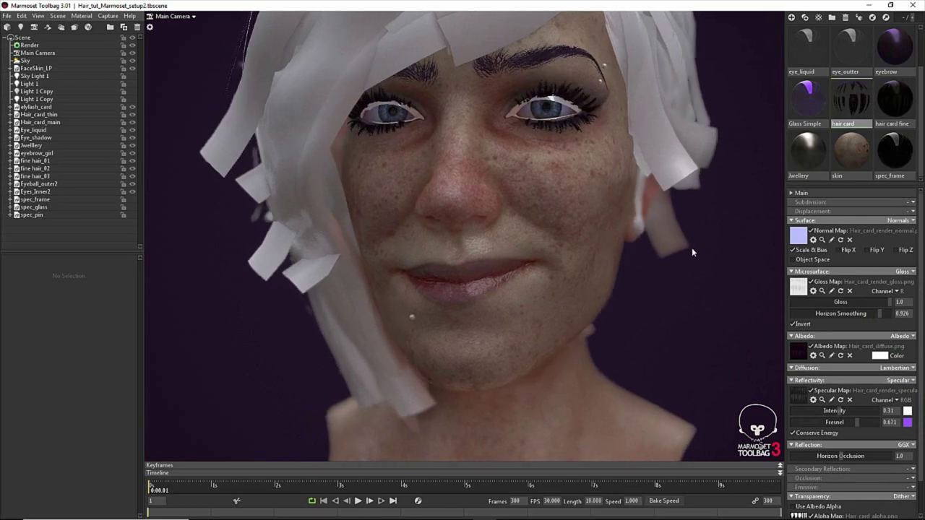
{"action": "scroll", "coordinate": [902, 118], "scroll_direction": "up", "scroll_amount": 1}
{"action": "left_click_drag", "start_coordinate": [900, 72], "coordinate": [574, 107]}
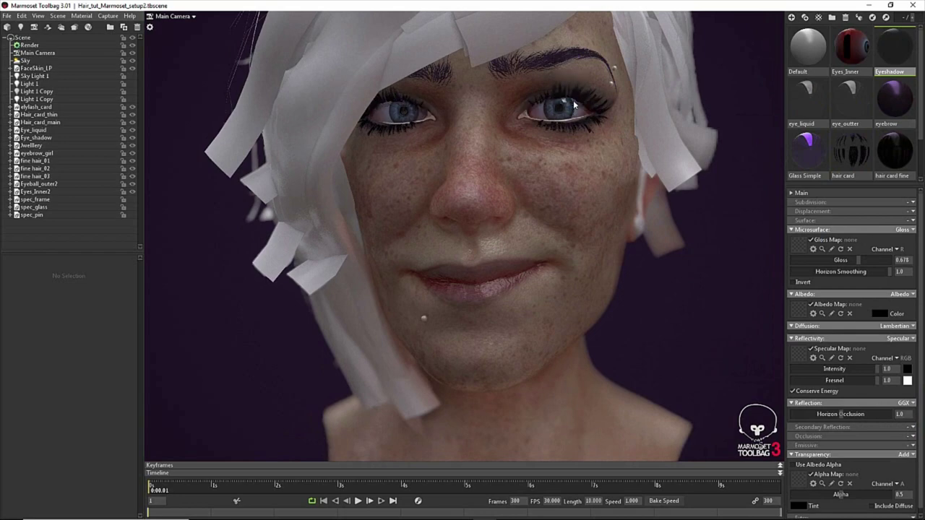
Assign the eye_liquid material to the Eye_liquid mesh along the eyelids
{"action": "left_click_drag", "start_coordinate": [699, 224], "coordinate": [698, 235]}
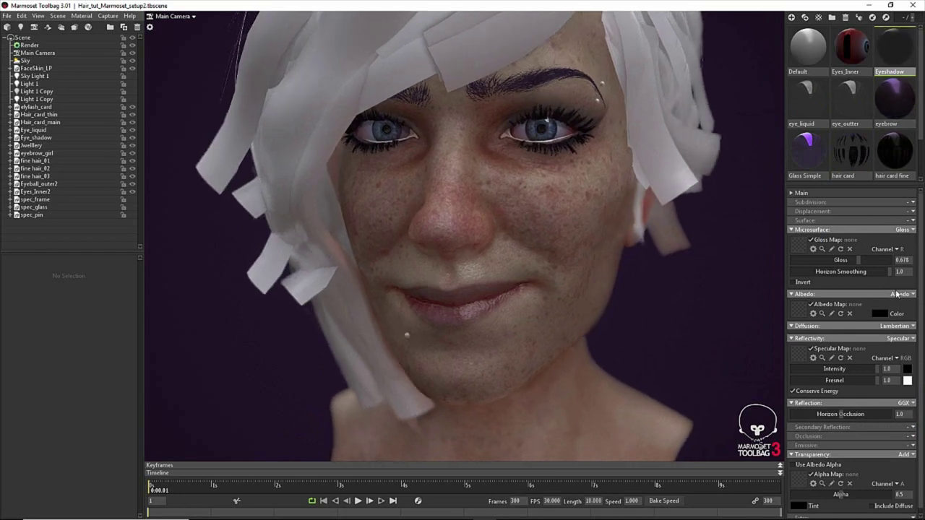
{"action": "left_click_drag", "start_coordinate": [814, 95], "coordinate": [506, 133]}
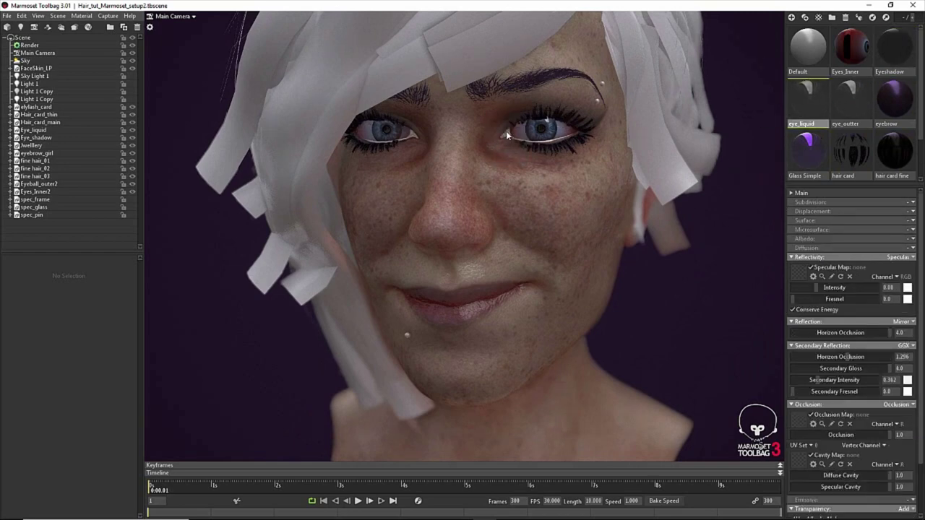
{"action": "right_click_drag", "start_coordinate": [731, 142], "coordinate": [729, 173]}
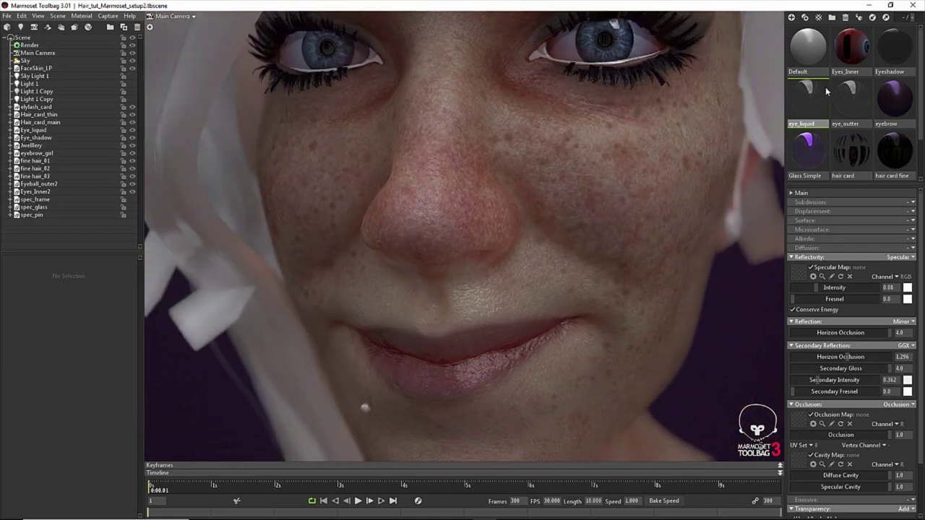
{"action": "left_click_drag", "start_coordinate": [809, 97], "coordinate": [588, 59]}
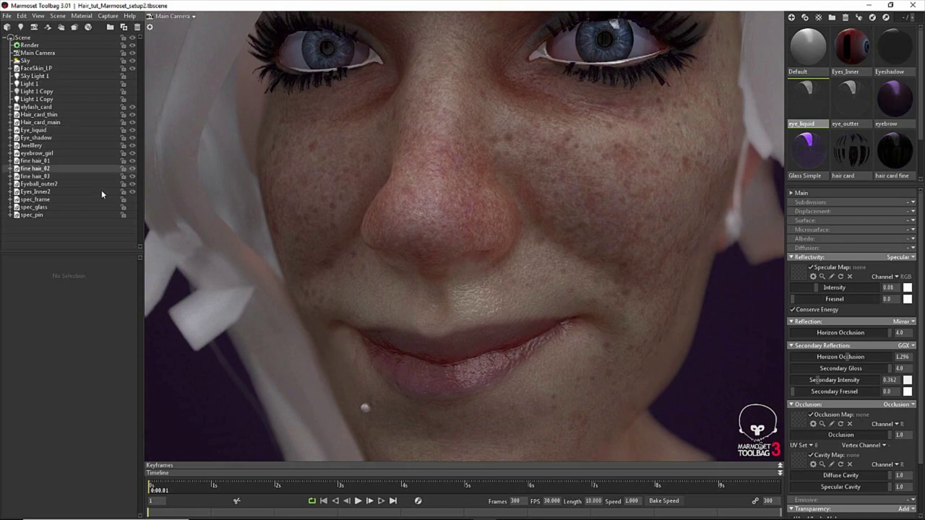
{"action": "left_click_drag", "start_coordinate": [811, 109], "coordinate": [41, 133]}
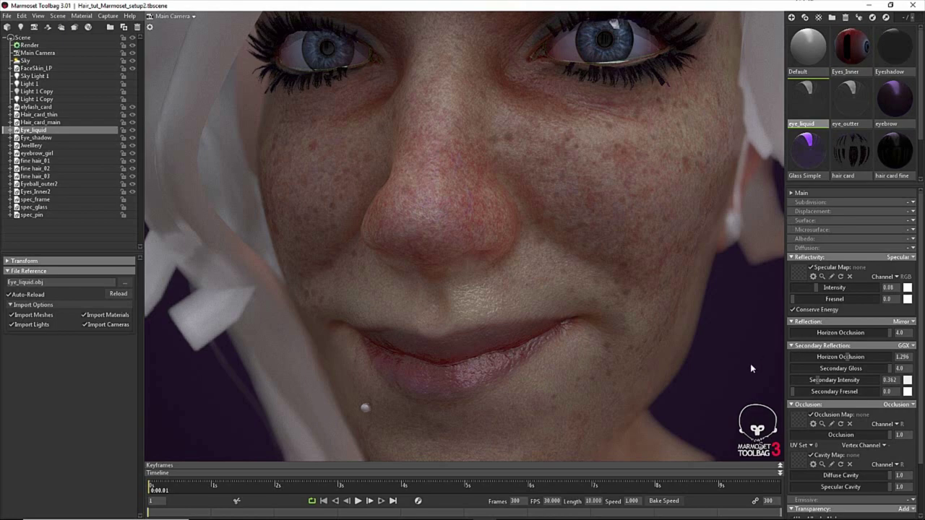
Assign the hair card material to the Hair_card_main mesh
{"action": "scroll", "coordinate": [732, 306], "scroll_direction": "down", "scroll_amount": 5}
{"action": "left_click_drag", "start_coordinate": [686, 254], "coordinate": [509, 292]}
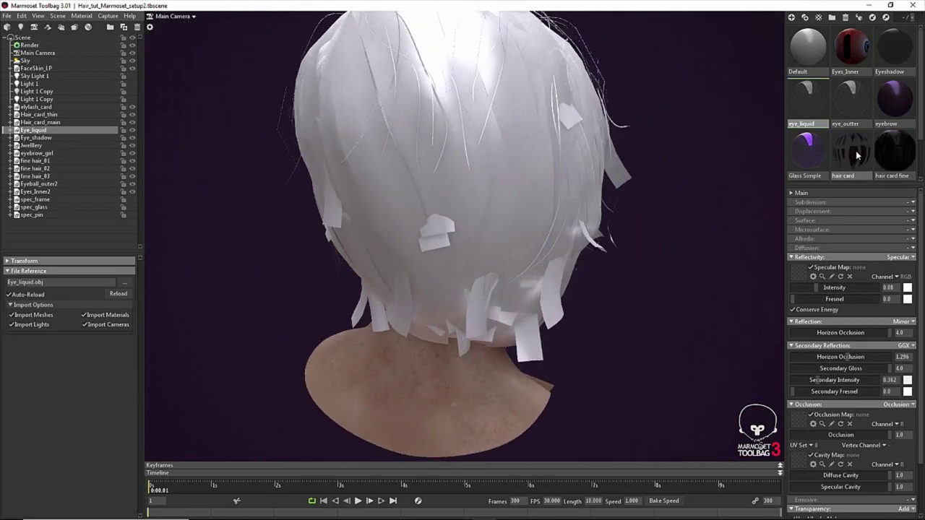
{"action": "left_click", "coordinate": [856, 167]}
{"action": "mouse_move", "coordinate": [860, 156]}
{"action": "left_mouse_down"}
{"action": "mouse_move", "coordinate": [453, 302]}
{"action": "mouse_move", "coordinate": [143, 209]}
{"action": "mouse_move", "coordinate": [84, 171]}
{"action": "mouse_move", "coordinate": [52, 166]}
{"action": "mouse_move", "coordinate": [44, 177]}
{"action": "left_mouse_up"}
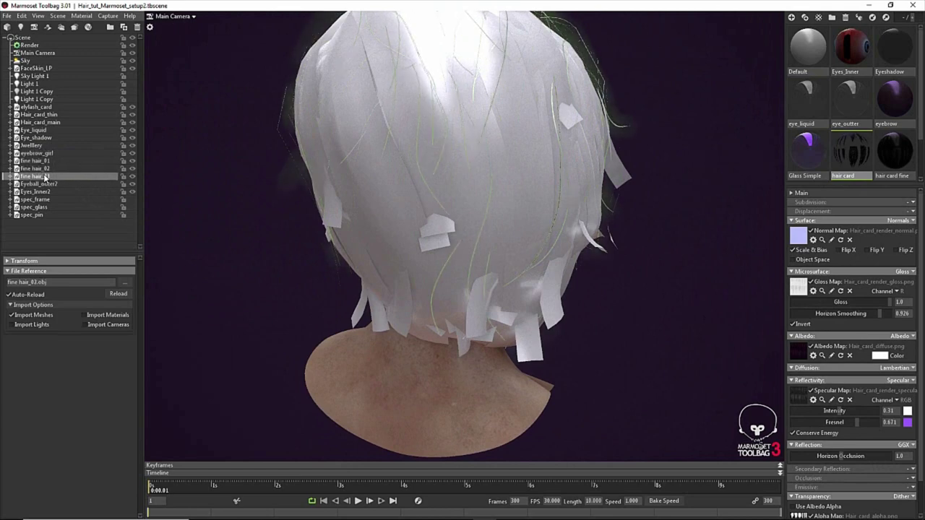
{"action": "left_click_drag", "start_coordinate": [847, 154], "coordinate": [160, 251]}
{"action": "left_click_drag", "start_coordinate": [62, 220], "coordinate": [50, 123]}
Assign the hair card fine material to the fine hair_01, fine hair_02 and fine hair_03 meshes
{"action": "left_click_drag", "start_coordinate": [687, 311], "coordinate": [557, 355]}
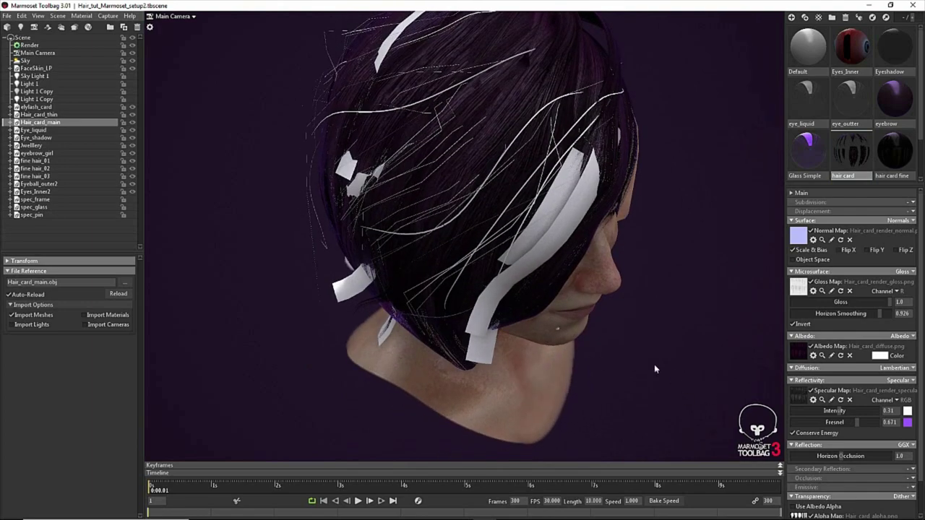
{"action": "left_click_drag", "start_coordinate": [920, 142], "coordinate": [918, 178]}
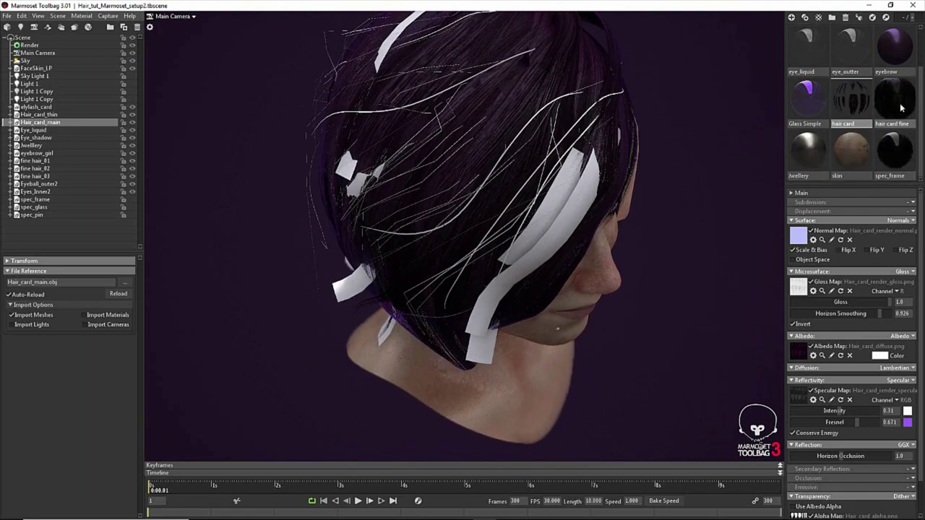
{"action": "mouse_move", "coordinate": [895, 107]}
{"action": "left_mouse_down"}
{"action": "mouse_move", "coordinate": [768, 190]}
{"action": "mouse_move", "coordinate": [151, 180]}
{"action": "mouse_move", "coordinate": [37, 161]}
{"action": "left_mouse_up"}
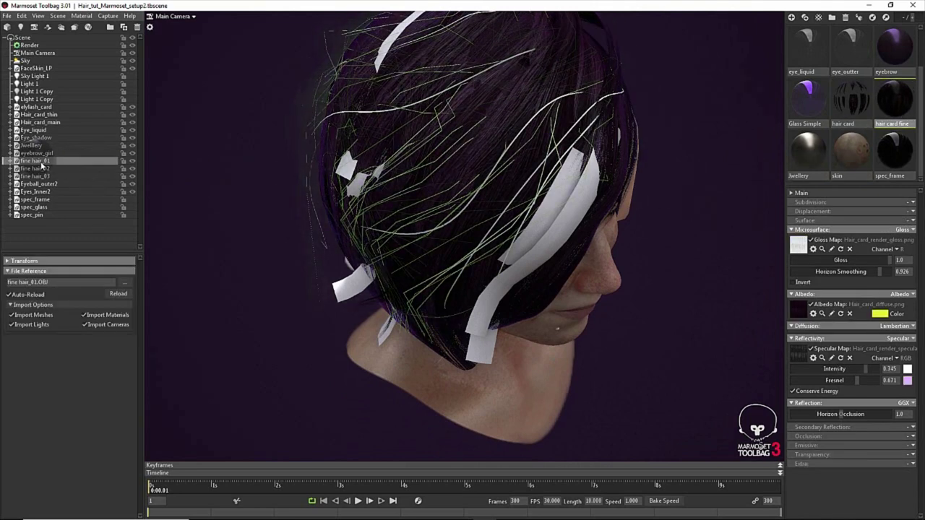
{"action": "mouse_move", "coordinate": [895, 107]}
{"action": "left_mouse_down"}
{"action": "mouse_move", "coordinate": [44, 170]}
{"action": "mouse_move", "coordinate": [58, 182]}
{"action": "mouse_move", "coordinate": [62, 173]}
{"action": "mouse_move", "coordinate": [34, 173]}
{"action": "left_mouse_up"}
{"action": "left_click_drag", "start_coordinate": [896, 107], "coordinate": [50, 185]}
{"action": "left_click", "coordinate": [43, 175]}
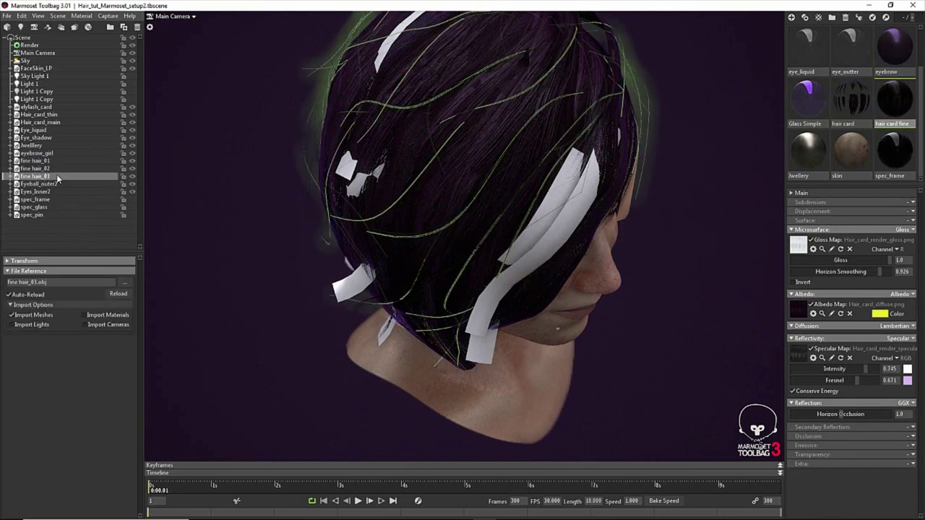
{"action": "left_click", "coordinate": [707, 249]}
Assign the hair card material to the Hair_card_thin mesh
{"action": "left_click_drag", "start_coordinate": [704, 277], "coordinate": [707, 310]}
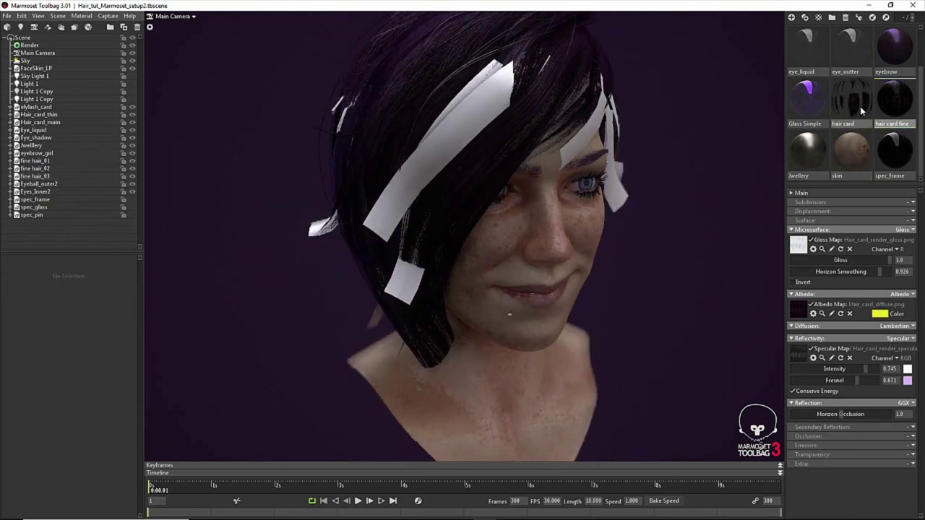
{"action": "left_click_drag", "start_coordinate": [861, 110], "coordinate": [56, 116]}
{"action": "left_click_drag", "start_coordinate": [701, 177], "coordinate": [666, 232]}
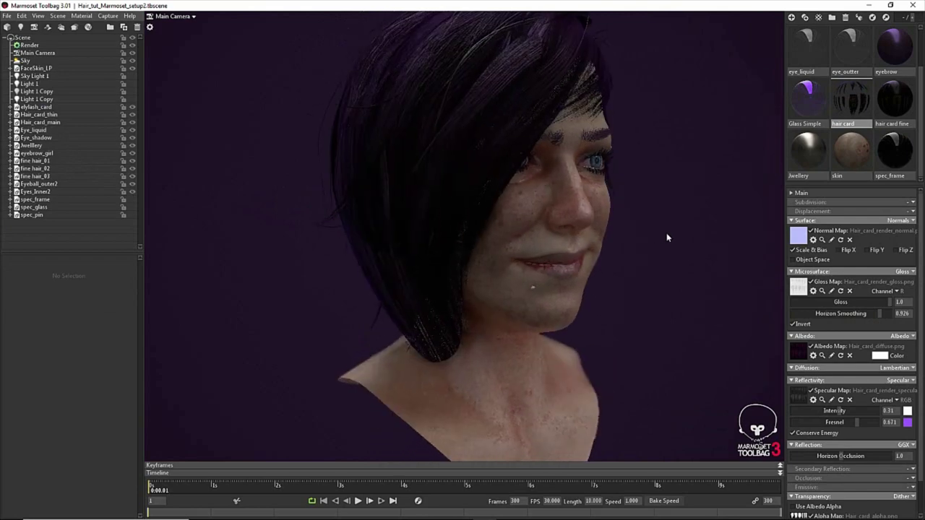
Assign the Jwellery material to the Jwellery mesh and check the bust from several angles
{"action": "left_click_drag", "start_coordinate": [816, 149], "coordinate": [42, 148]}
{"action": "left_click", "coordinate": [671, 265]}
{"action": "left_click_drag", "start_coordinate": [691, 275], "coordinate": [449, 305]}
{"action": "left_click_drag", "start_coordinate": [693, 273], "coordinate": [718, 257]}
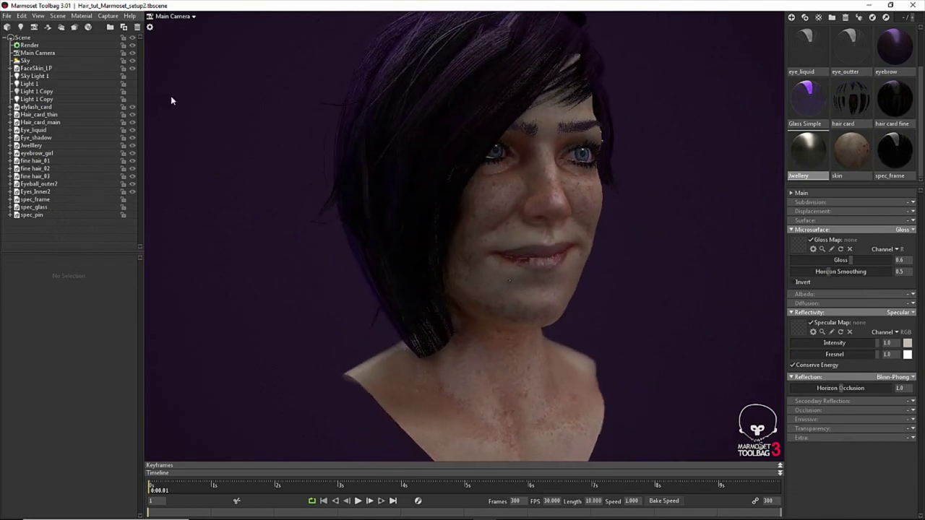
Show the spec_frame, spec_glass and spec_pin meshes and assign the Jwellery material to spec_pin
{"action": "left_click", "coordinate": [133, 199]}
{"action": "left_click", "coordinate": [131, 207]}
{"action": "left_click", "coordinate": [132, 216]}
{"action": "left_click_drag", "start_coordinate": [597, 244], "coordinate": [632, 212]}
{"action": "mouse_move", "coordinate": [790, 165]}
{"action": "left_mouse_down"}
{"action": "mouse_move", "coordinate": [308, 312]}
{"action": "mouse_move", "coordinate": [26, 219]}
{"action": "left_mouse_up"}
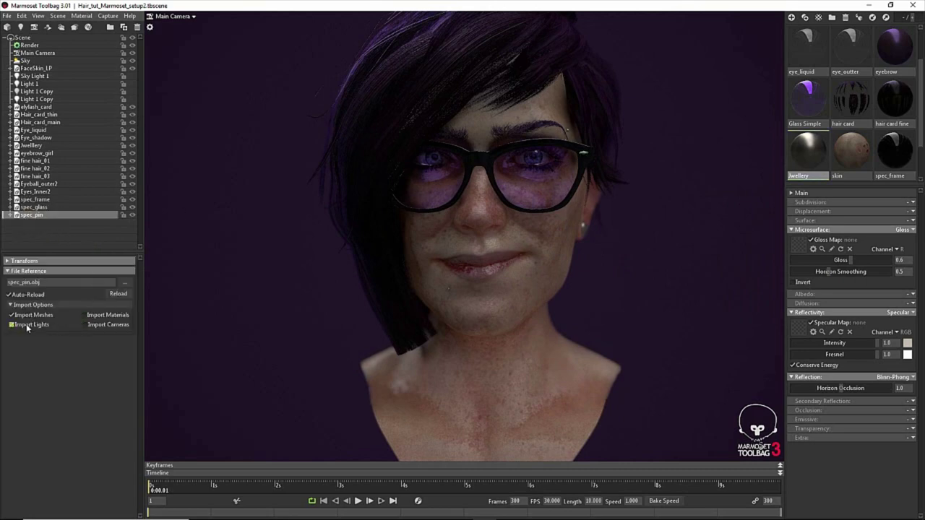
{"action": "left_click", "coordinate": [639, 252]}
{"action": "left_click_drag", "start_coordinate": [652, 266], "coordinate": [628, 259]}
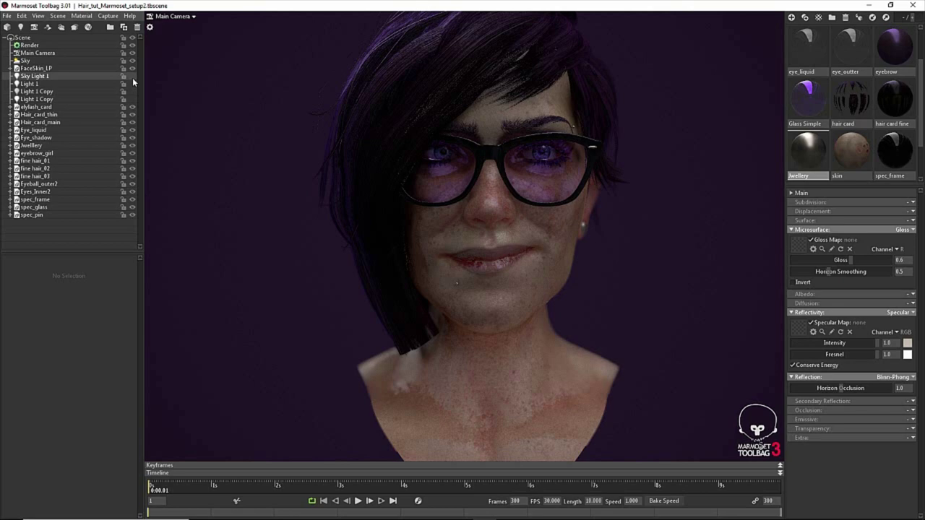
Turn on Sky Light 1 and Light 1 and check the lit bust from several angles
{"action": "left_click", "coordinate": [132, 77]}
{"action": "left_click_drag", "start_coordinate": [359, 223], "coordinate": [381, 237]}
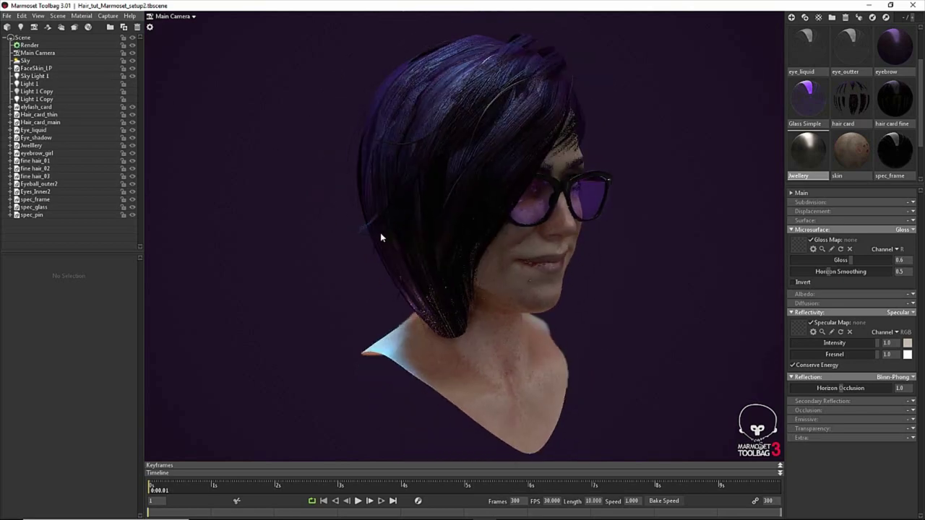
{"action": "left_click", "coordinate": [131, 83]}
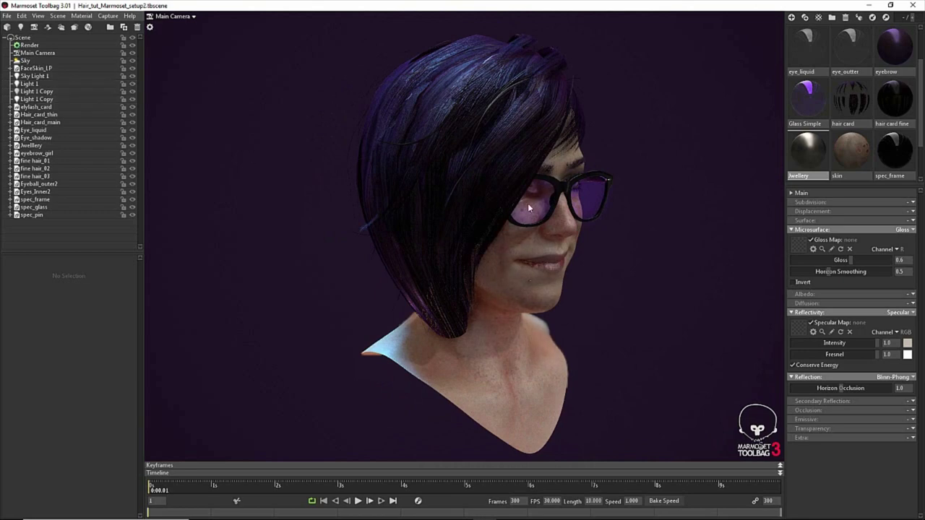
{"action": "left_click_drag", "start_coordinate": [639, 282], "coordinate": [553, 271]}
{"action": "right_click_drag", "start_coordinate": [553, 271], "coordinate": [499, 216]}
{"action": "mouse_move", "coordinate": [498, 216]}
{"action": "left_mouse_down"}
{"action": "mouse_move", "coordinate": [392, 217]}
{"action": "mouse_move", "coordinate": [392, 209]}
{"action": "mouse_move", "coordinate": [448, 177]}
{"action": "mouse_move", "coordinate": [547, 248]}
{"action": "mouse_move", "coordinate": [512, 212]}
{"action": "left_mouse_up"}
{"action": "left_click_drag", "start_coordinate": [525, 247], "coordinate": [575, 292]}
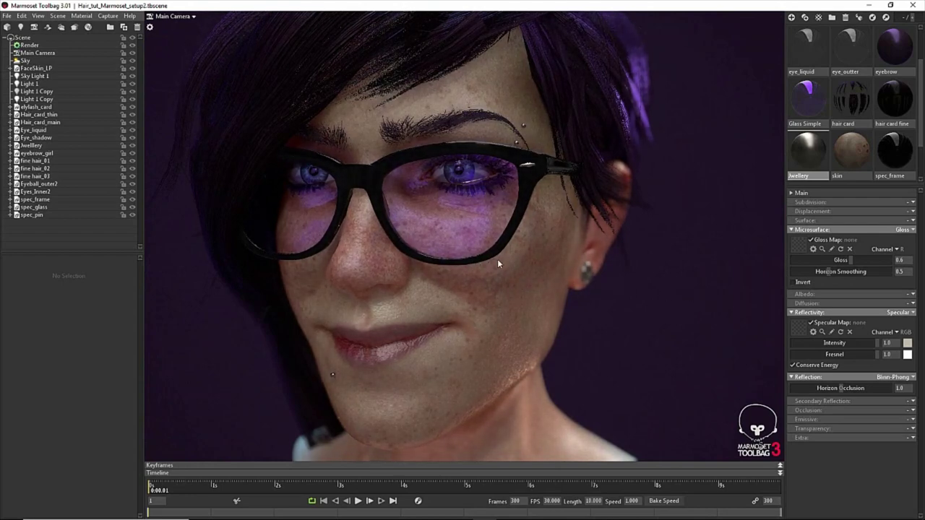
{"action": "left_click_drag", "start_coordinate": [666, 308], "coordinate": [789, 308]}
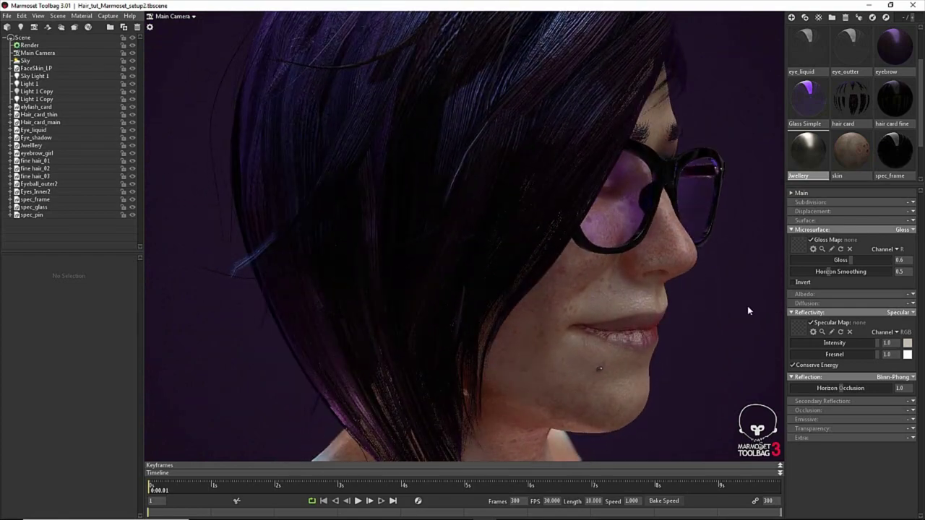
Set the hair card material's Fresnel to 0.771 and try a cyan Fresnel colour before making it orange (f88c4c)
{"action": "left_click", "coordinate": [851, 102]}
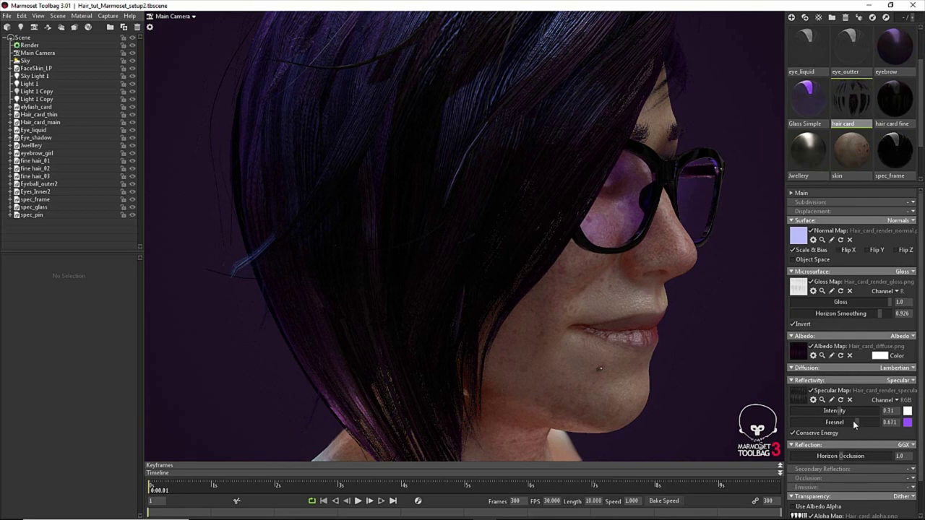
{"action": "left_click_drag", "start_coordinate": [856, 425], "coordinate": [824, 422]}
{"action": "left_click", "coordinate": [908, 422]}
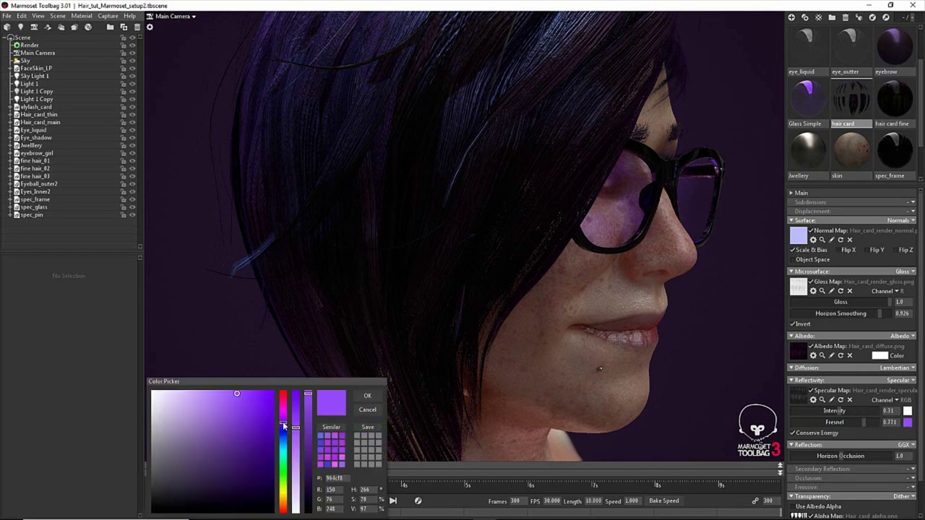
{"action": "left_click_drag", "start_coordinate": [282, 421], "coordinate": [287, 452]}
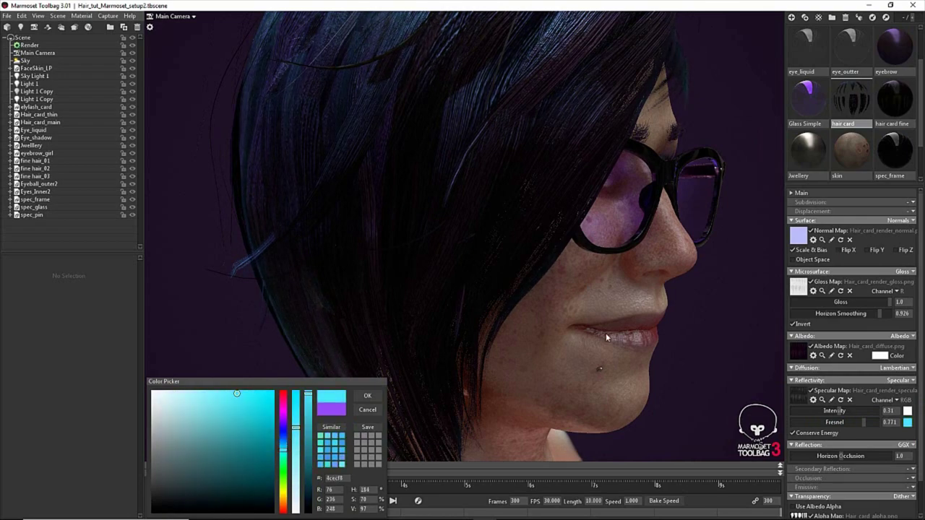
{"action": "scroll", "coordinate": [654, 351], "scroll_direction": "down", "scroll_amount": 3}
{"action": "left_click_drag", "start_coordinate": [644, 339], "coordinate": [735, 343]}
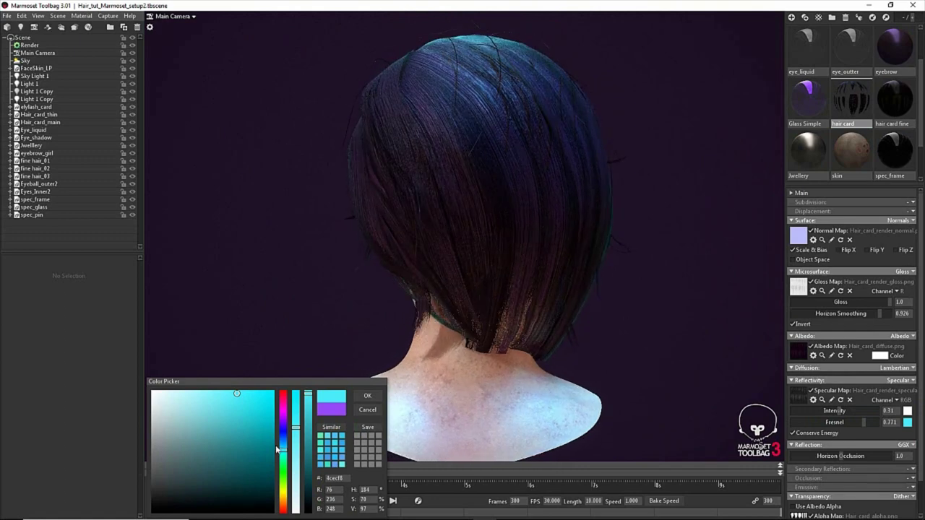
{"action": "left_click_drag", "start_coordinate": [281, 452], "coordinate": [282, 510]}
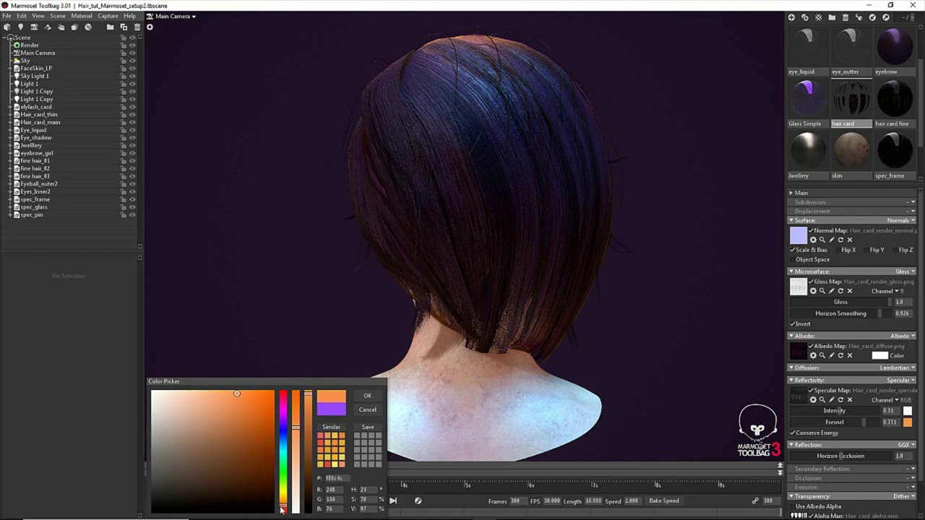
{"action": "left_click_drag", "start_coordinate": [697, 290], "coordinate": [445, 261]}
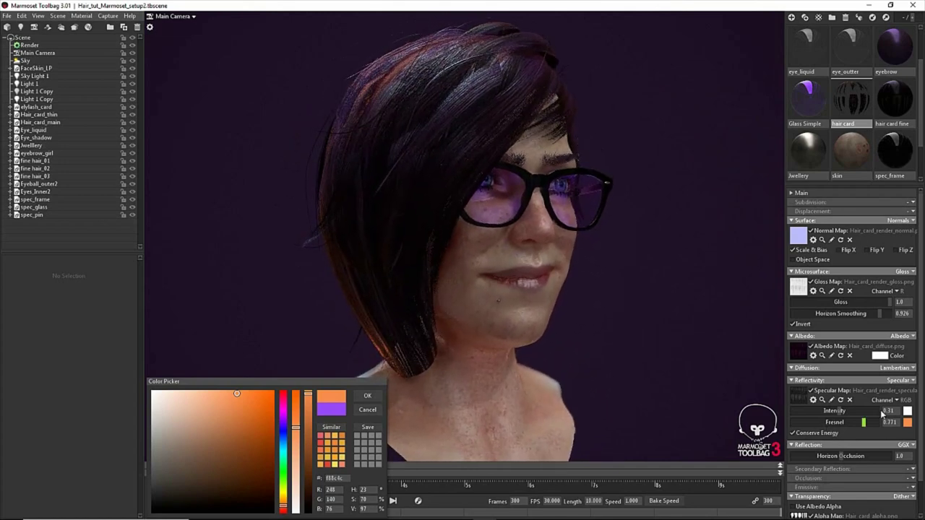
Set the hair card material's specular Intensity colour to light purple (aa70f0), trying cyan first
{"action": "left_click", "coordinate": [906, 410]}
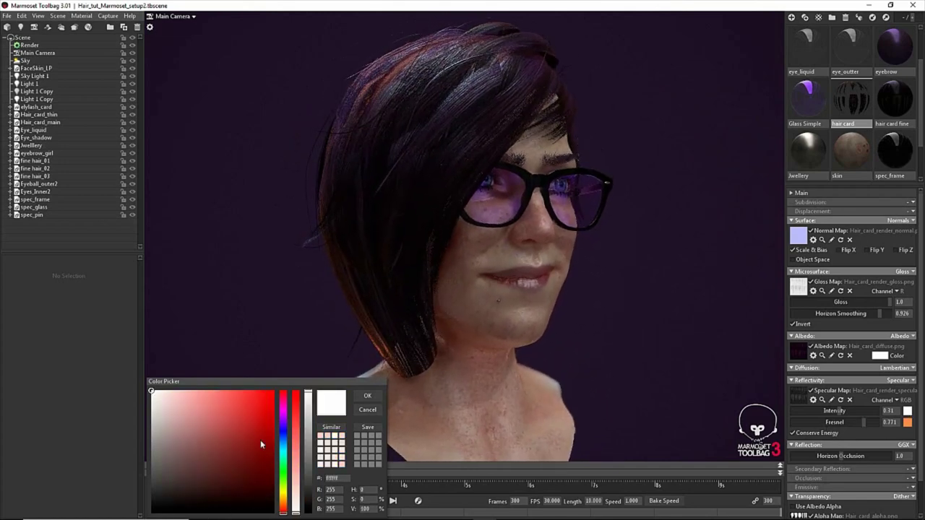
{"action": "left_click", "coordinate": [283, 453]}
{"action": "left_click_drag", "start_coordinate": [237, 410], "coordinate": [217, 397]}
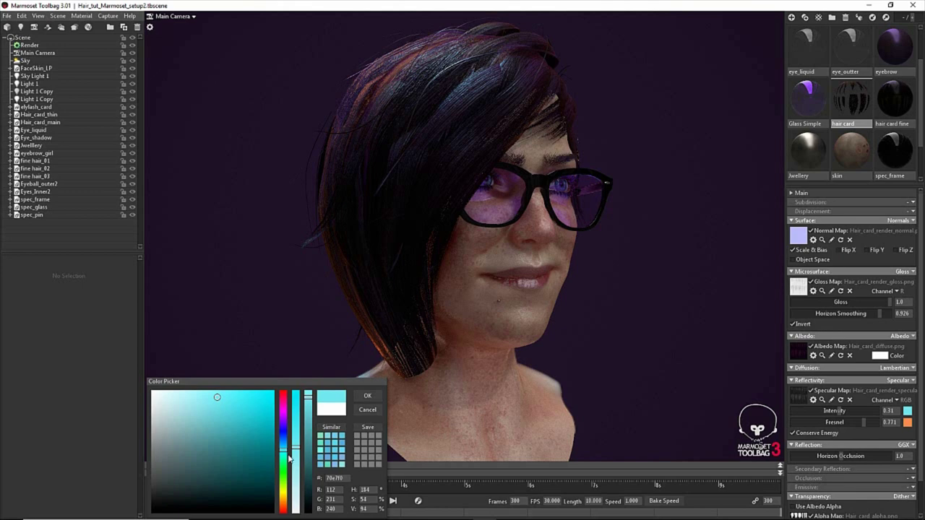
{"action": "mouse_move", "coordinate": [285, 457]}
{"action": "left_mouse_down"}
{"action": "mouse_move", "coordinate": [285, 510]}
{"action": "mouse_move", "coordinate": [283, 424]}
{"action": "left_mouse_up"}
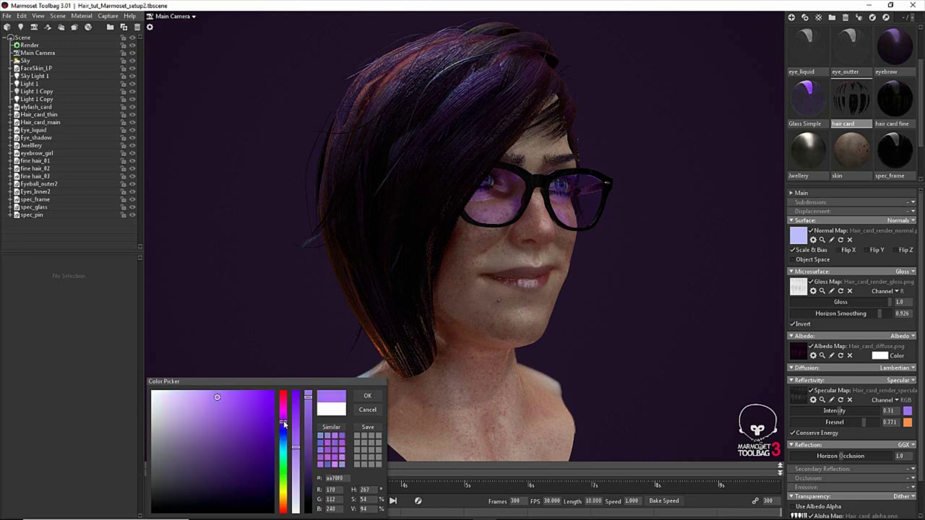
Set the hair card material's Fresnel colour to purple (924cf8) and check the hair around the face
{"action": "key", "text": "ctrl+z"}
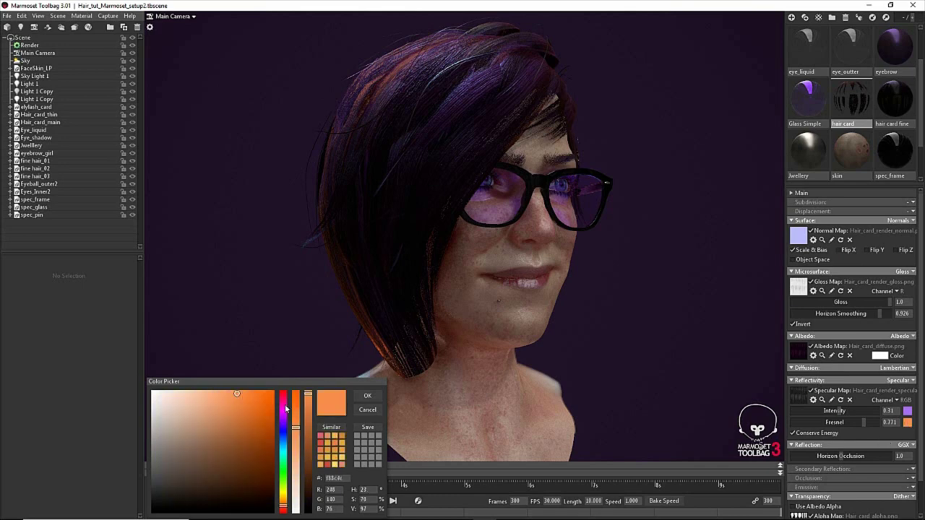
{"action": "left_click", "coordinate": [283, 511]}
{"action": "mouse_move", "coordinate": [283, 511]}
{"action": "left_mouse_down"}
{"action": "mouse_move", "coordinate": [282, 409]}
{"action": "mouse_move", "coordinate": [283, 421]}
{"action": "left_mouse_up"}
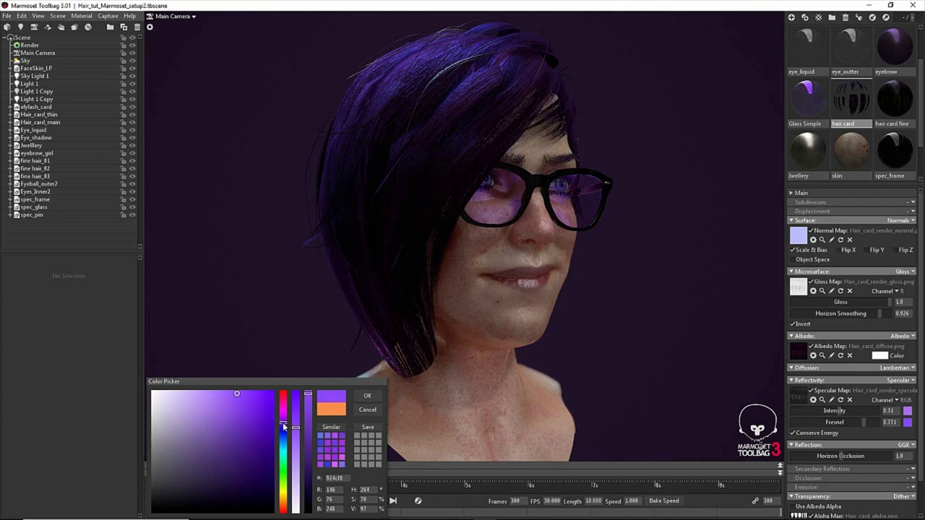
{"action": "left_click_drag", "start_coordinate": [660, 224], "coordinate": [698, 336]}
{"action": "left_click", "coordinate": [367, 396]}
{"action": "left_click_drag", "start_coordinate": [318, 332], "coordinate": [377, 273]}
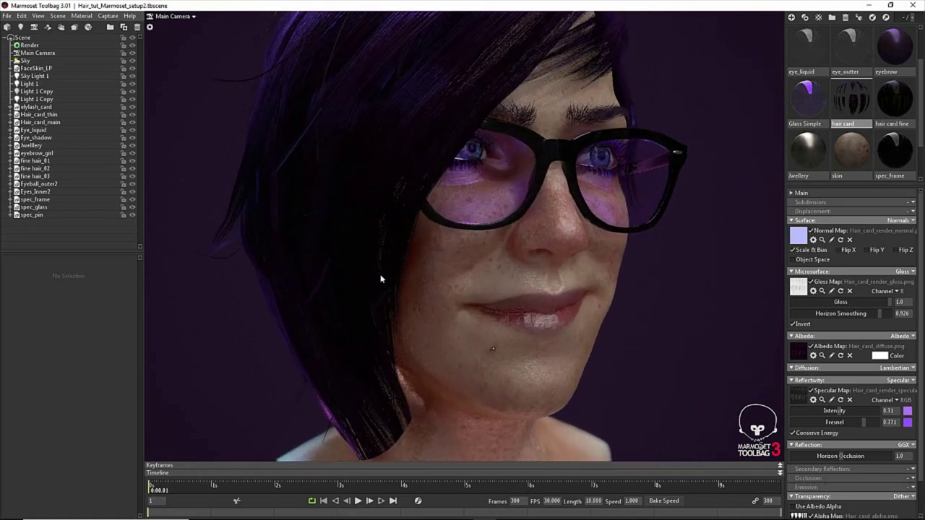
{"action": "left_click_drag", "start_coordinate": [446, 322], "coordinate": [419, 317]}
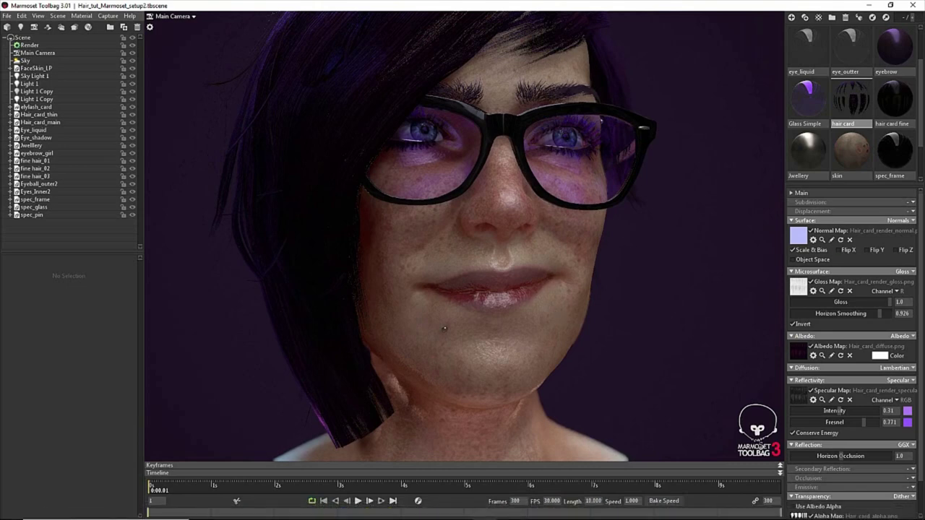
{"action": "left_click_drag", "start_coordinate": [655, 248], "coordinate": [652, 248]}
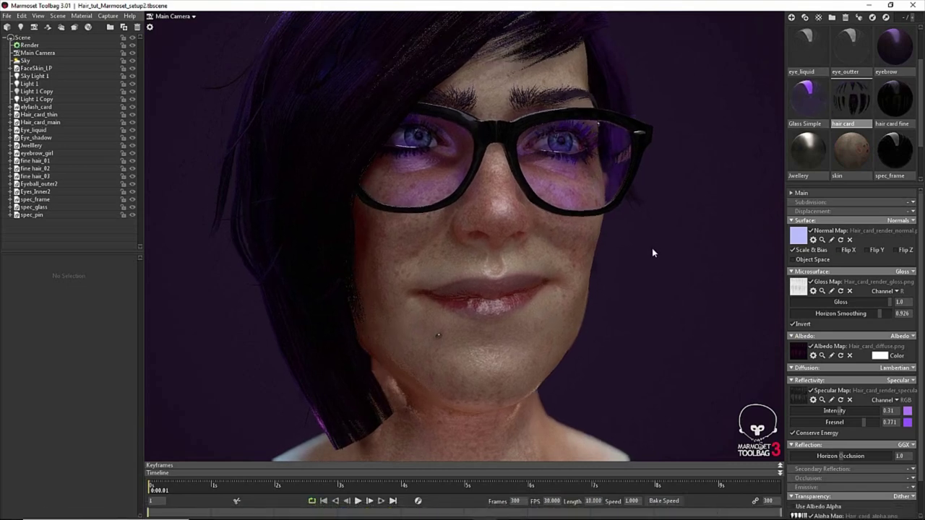
Try the Bolonga Portico and Canada Glacier sky presets on the Sky object and rotate the sky around the bust
{"action": "left_click", "coordinate": [29, 44]}
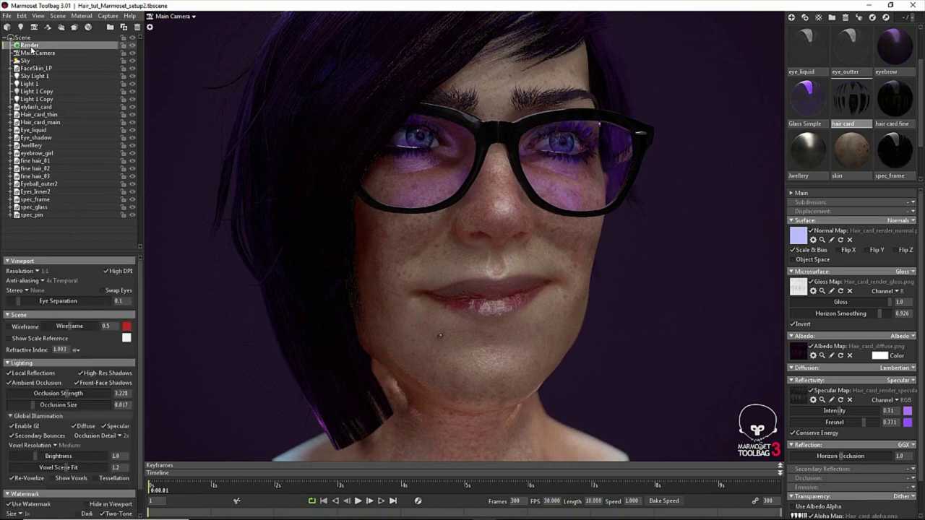
{"action": "left_click", "coordinate": [38, 53]}
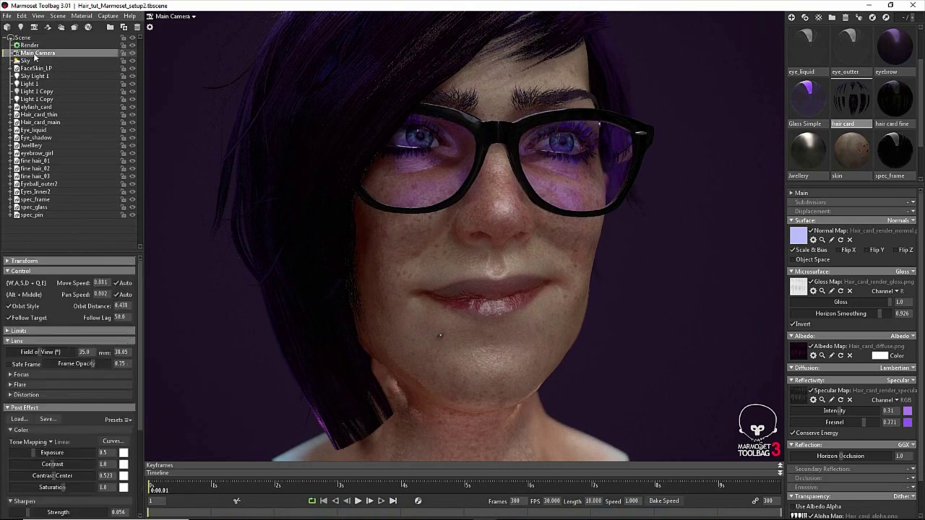
{"action": "left_click", "coordinate": [26, 60]}
{"action": "left_click", "coordinate": [116, 272]}
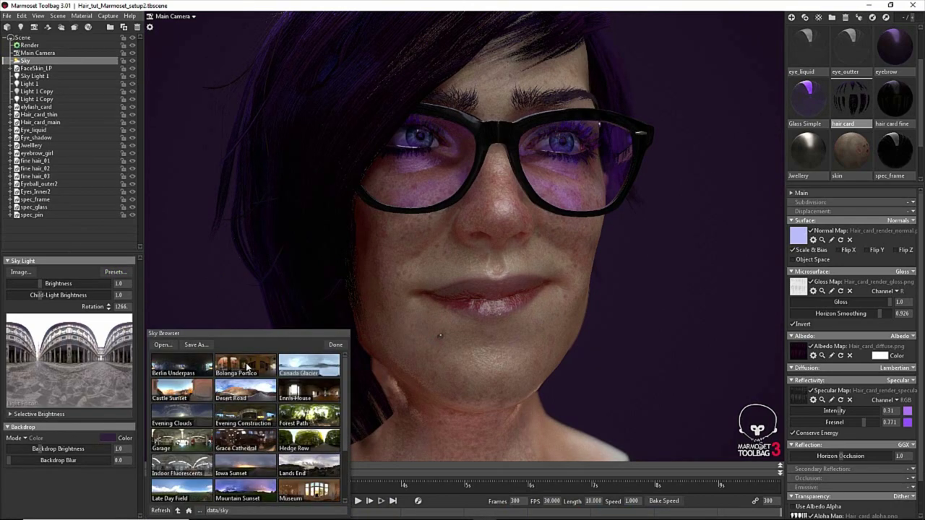
{"action": "left_click", "coordinate": [245, 366]}
{"action": "left_click", "coordinate": [319, 368]}
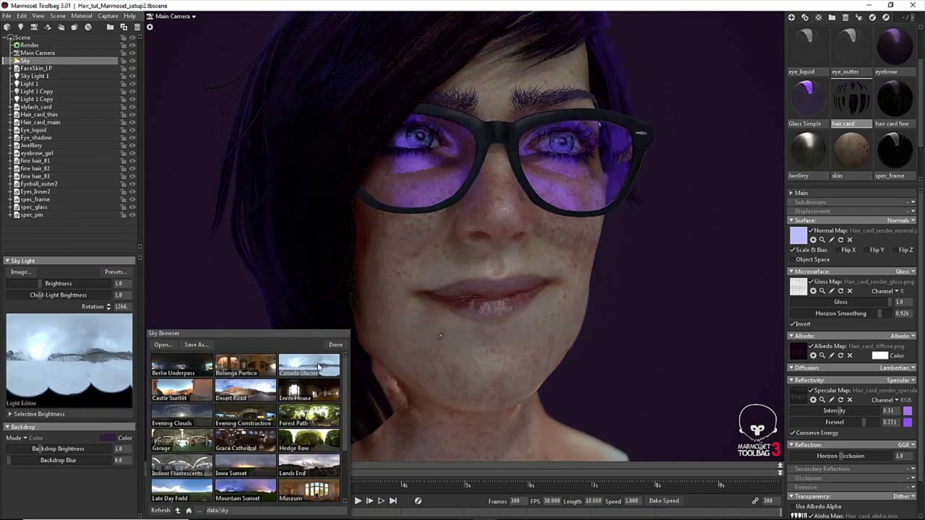
{"action": "left_click_drag", "start_coordinate": [674, 347], "coordinate": [627, 342]}
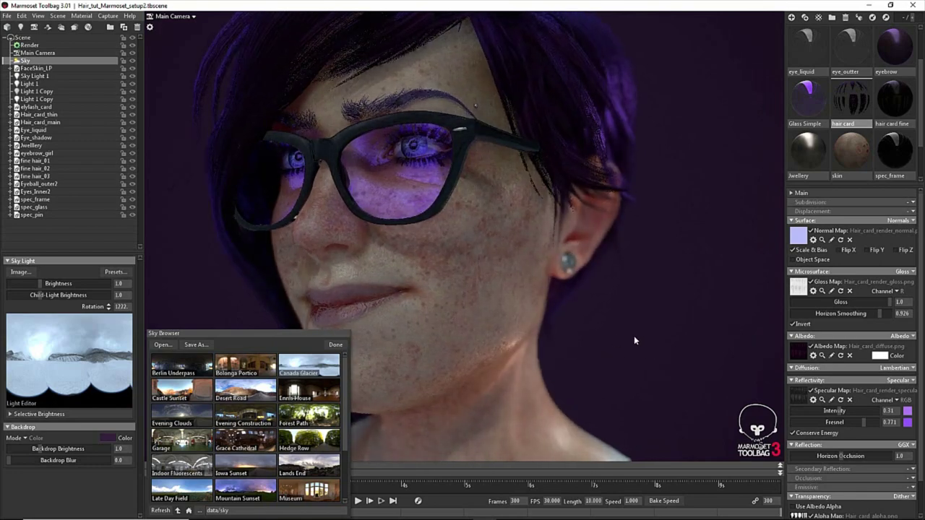
{"action": "left_click_drag", "start_coordinate": [634, 336], "coordinate": [694, 318]}
Set the Glass Simple material's specular Intensity colour to blue (365cae) and close the sky browser
{"action": "left_click", "coordinate": [813, 114]}
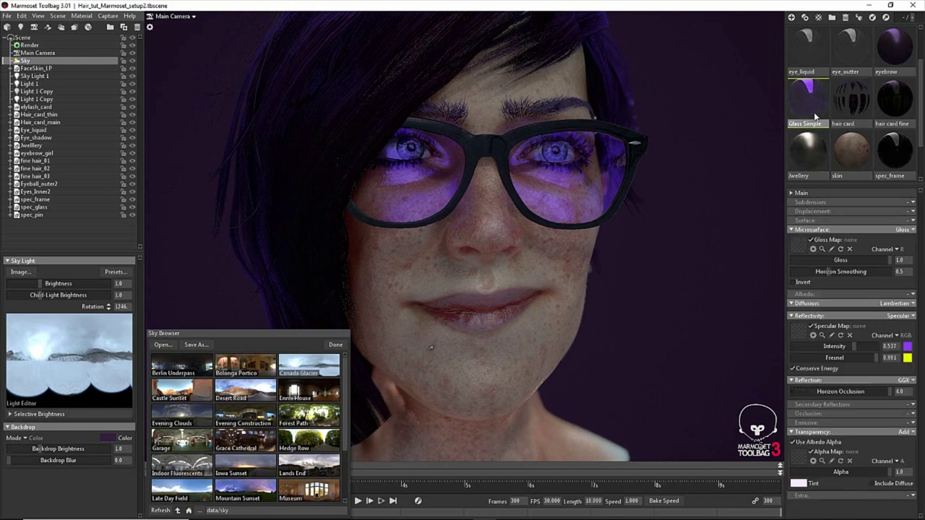
{"action": "left_click", "coordinate": [908, 347]}
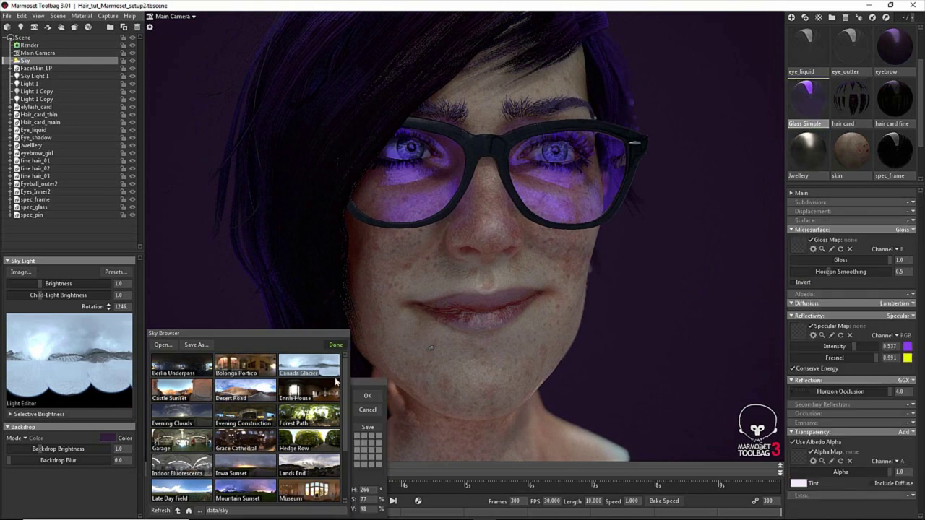
{"action": "left_click", "coordinate": [336, 345]}
{"action": "left_click_drag", "start_coordinate": [210, 406], "coordinate": [283, 440]}
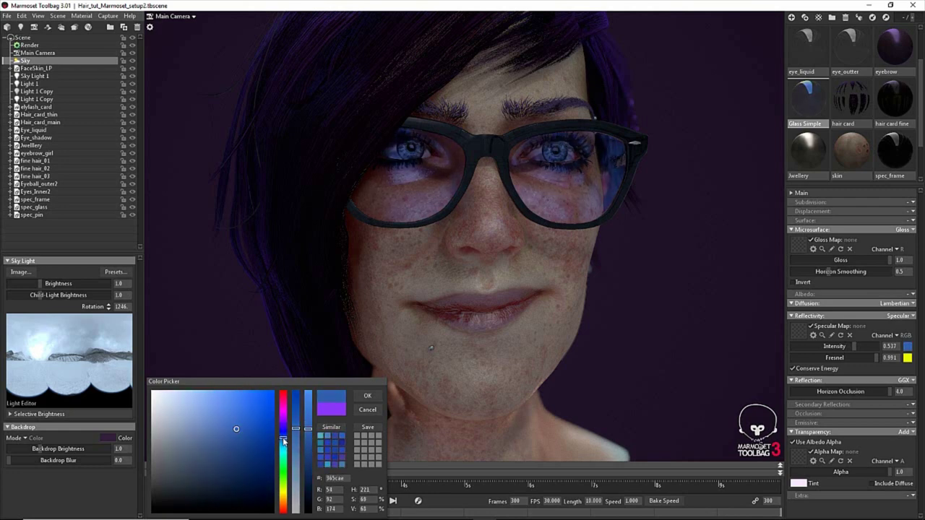
{"action": "left_click", "coordinate": [367, 396]}
{"action": "left_click_drag", "start_coordinate": [582, 363], "coordinate": [529, 358]}
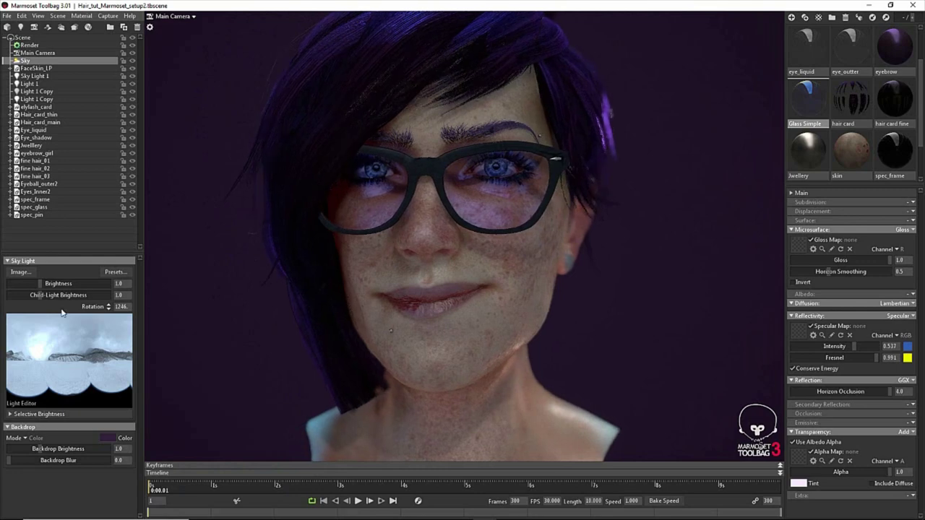
Try the Castle Sunset and Grace Cathedral sky presets, rotating the sky to compare the lighting on the bust
{"action": "left_click", "coordinate": [116, 273]}
{"action": "left_click", "coordinate": [177, 390]}
{"action": "mouse_move", "coordinate": [512, 315]}
{"action": "left_mouse_down"}
{"action": "mouse_move", "coordinate": [585, 358]}
{"action": "mouse_move", "coordinate": [518, 363]}
{"action": "left_mouse_up"}
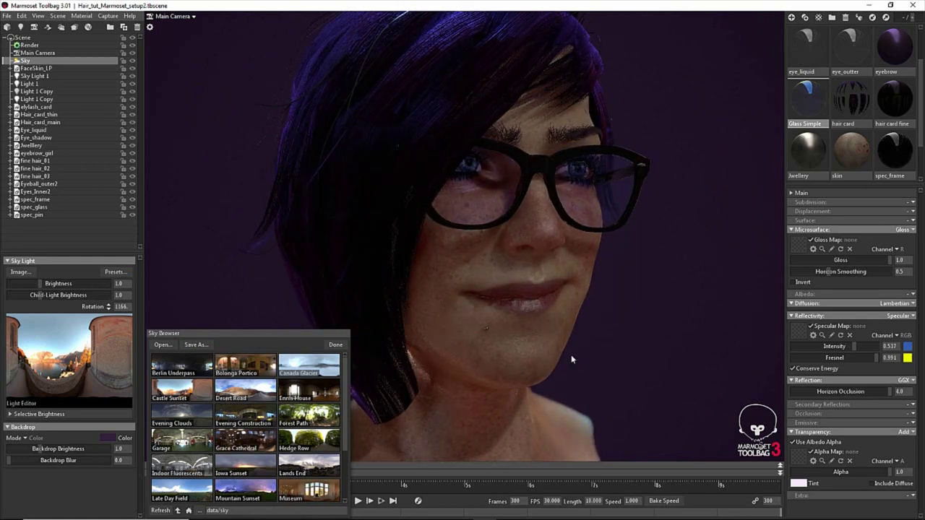
{"action": "left_click_drag", "start_coordinate": [586, 362], "coordinate": [646, 373]}
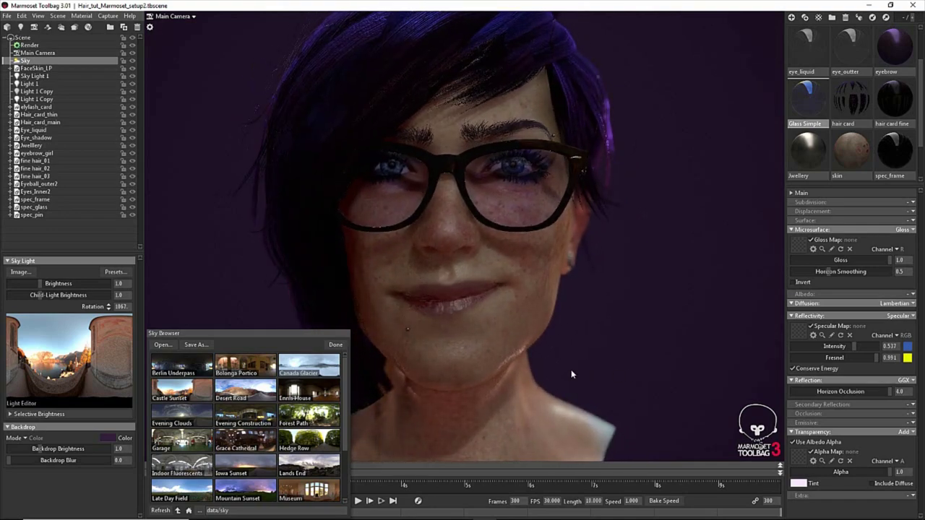
{"action": "left_click_drag", "start_coordinate": [574, 369], "coordinate": [558, 354]}
{"action": "left_click_drag", "start_coordinate": [558, 397], "coordinate": [549, 368]}
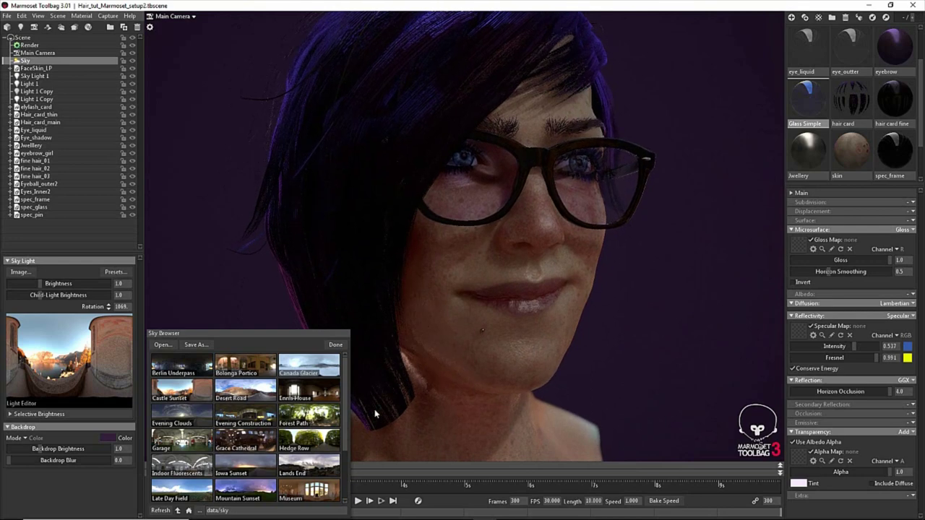
{"action": "left_click", "coordinate": [257, 444]}
{"action": "right_click_drag", "start_coordinate": [699, 321], "coordinate": [589, 315], "text": "shift"}
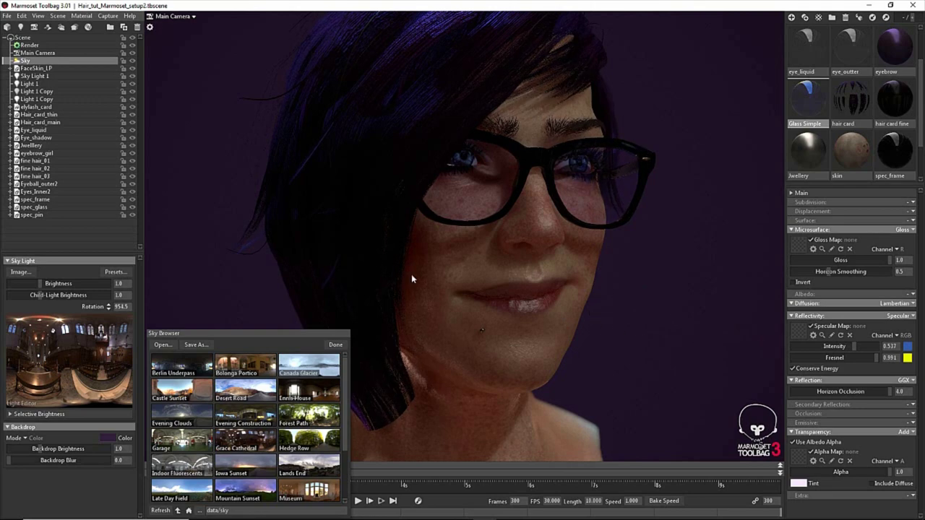
Light the scene with the Indoor Fluorescents sky preset, rotate the sky to about 923.5 and deselect it
{"action": "left_click", "coordinate": [182, 466]}
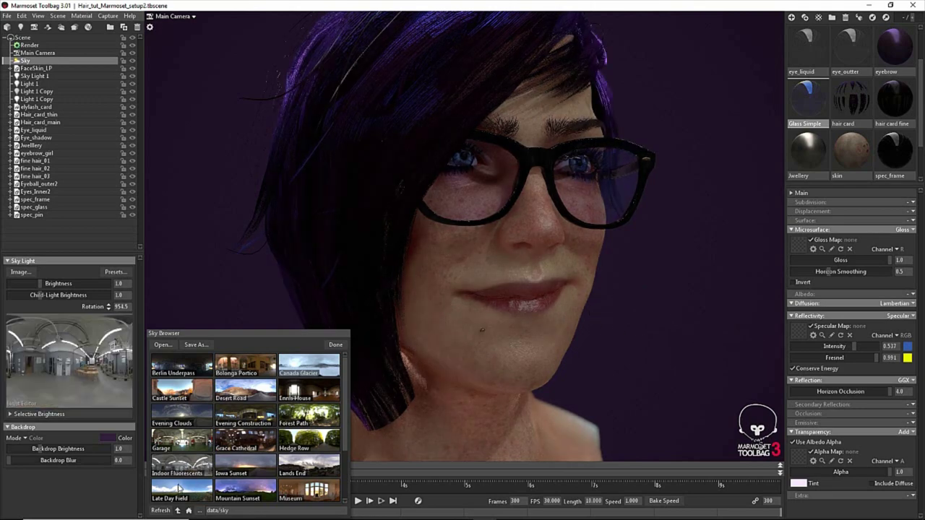
{"action": "mouse_move", "coordinate": [625, 334]}
{"action": "left_mouse_down"}
{"action": "mouse_move", "coordinate": [590, 336]}
{"action": "mouse_move", "coordinate": [621, 342]}
{"action": "left_mouse_up"}
{"action": "mouse_move", "coordinate": [621, 341]}
{"action": "right_mouse_down", "text": "shift"}
{"action": "mouse_move", "coordinate": [607, 336]}
{"action": "mouse_move", "coordinate": [625, 336]}
{"action": "mouse_move", "coordinate": [619, 331]}
{"action": "right_mouse_up", "text": "shift"}
{"action": "mouse_move", "coordinate": [644, 344]}
{"action": "left_mouse_down"}
{"action": "mouse_move", "coordinate": [638, 332]}
{"action": "mouse_move", "coordinate": [655, 336]}
{"action": "mouse_move", "coordinate": [640, 344]}
{"action": "mouse_move", "coordinate": [630, 329]}
{"action": "mouse_move", "coordinate": [656, 331]}
{"action": "mouse_move", "coordinate": [589, 332]}
{"action": "mouse_move", "coordinate": [642, 312]}
{"action": "mouse_move", "coordinate": [583, 303]}
{"action": "mouse_move", "coordinate": [603, 327]}
{"action": "mouse_move", "coordinate": [657, 344]}
{"action": "mouse_move", "coordinate": [649, 340]}
{"action": "left_mouse_up"}
{"action": "left_click", "coordinate": [336, 345]}
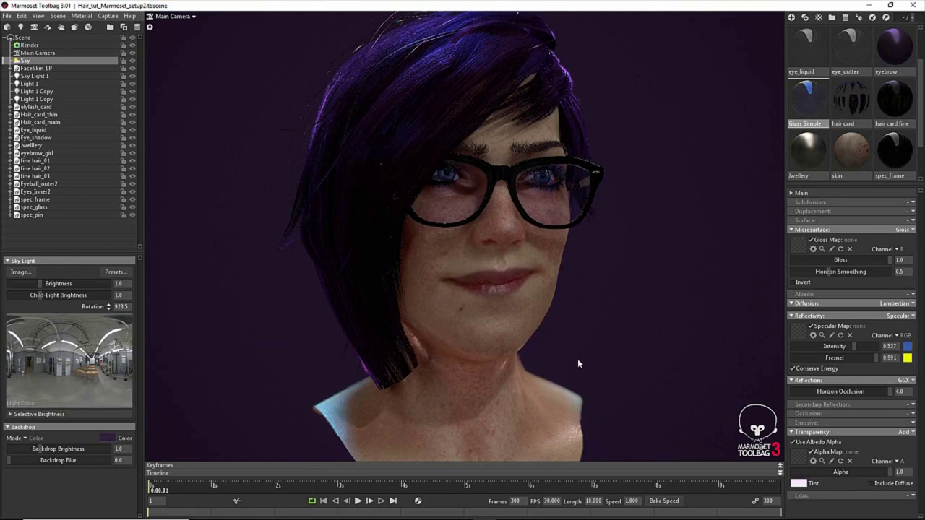
{"action": "left_click", "coordinate": [585, 356]}
{"action": "left_click_drag", "start_coordinate": [605, 367], "coordinate": [582, 369]}
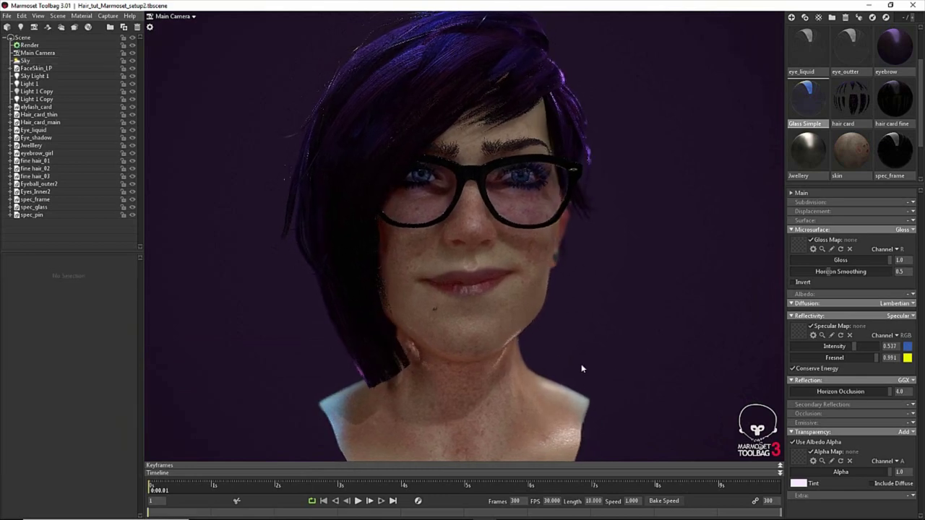
Show the bust in full-screen view and inspect the finished hair from the front, side and back
{"action": "key", "text": "F11"}
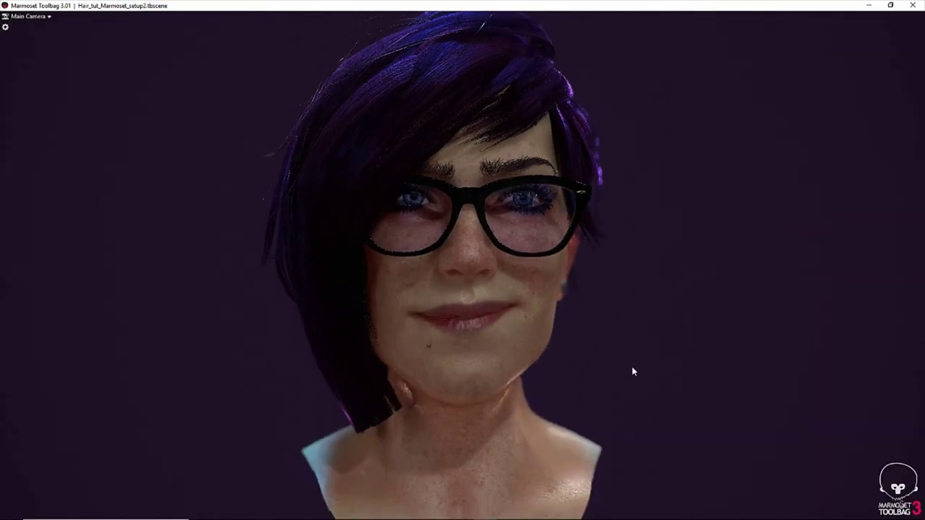
{"action": "scroll", "coordinate": [633, 367], "scroll_direction": "down", "scroll_amount": 3}
{"action": "left_click_drag", "start_coordinate": [622, 383], "coordinate": [425, 400]}
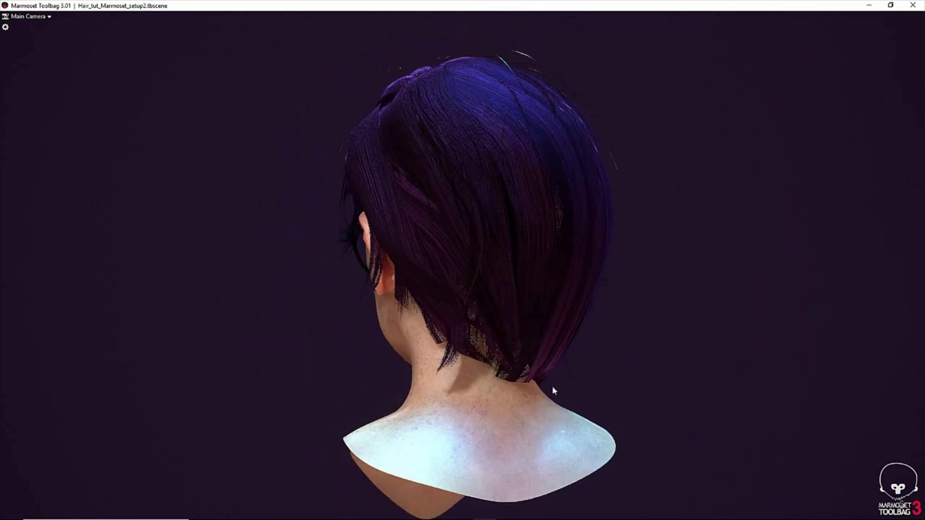
{"action": "left_click_drag", "start_coordinate": [688, 393], "coordinate": [433, 376]}
{"action": "left_click_drag", "start_coordinate": [692, 372], "coordinate": [608, 369]}
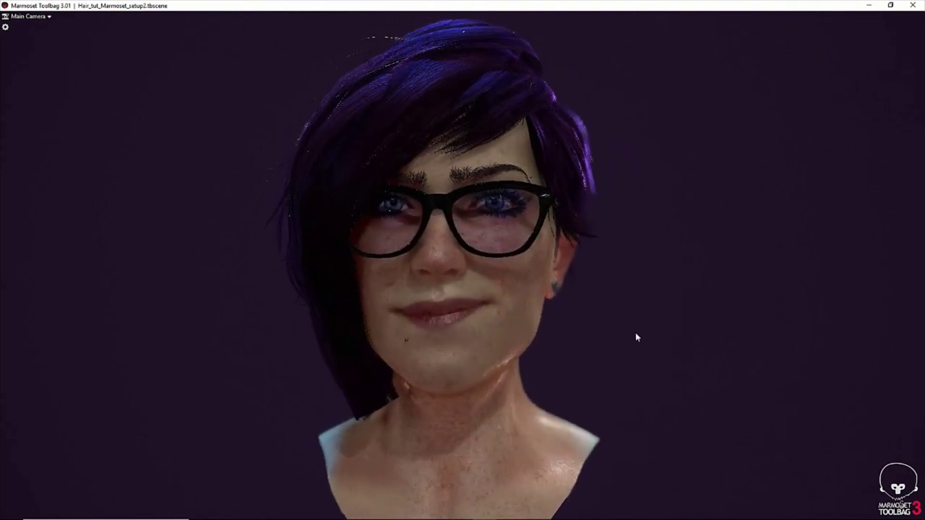